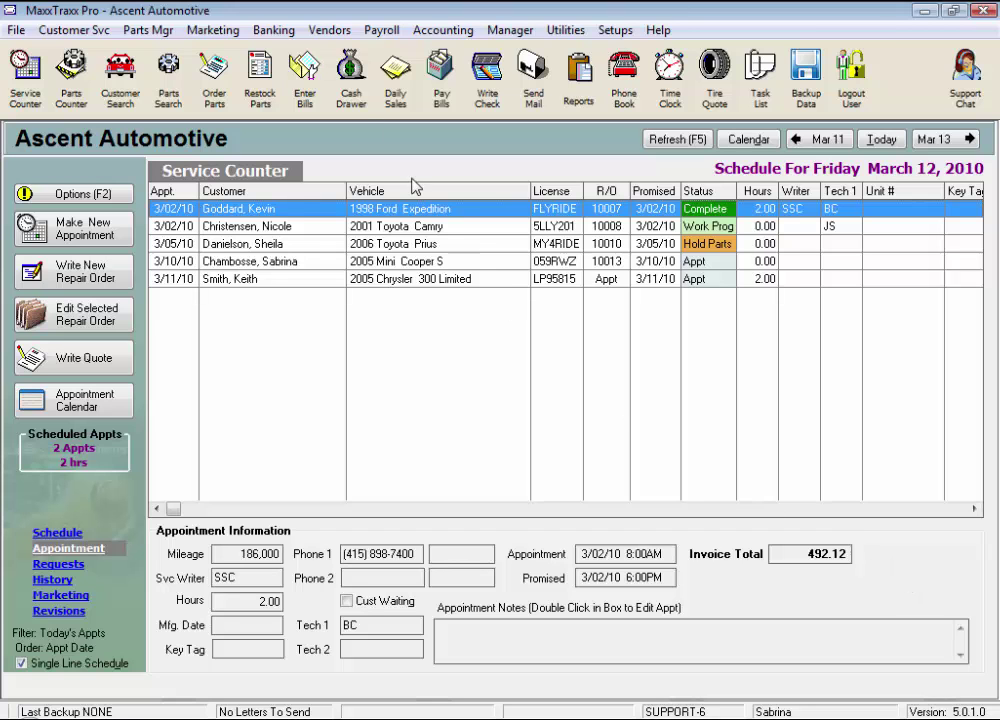
Start a bank reconciliation from the Banking menu for account 11010 Checking #1.
left_click(266, 30)
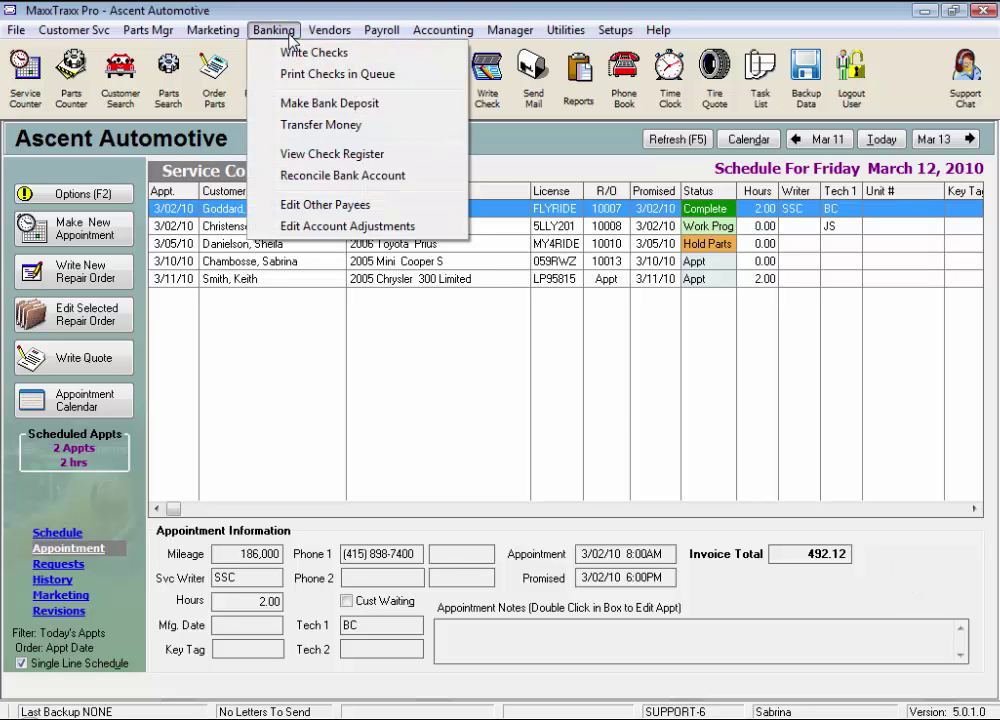
left_click(427, 185)
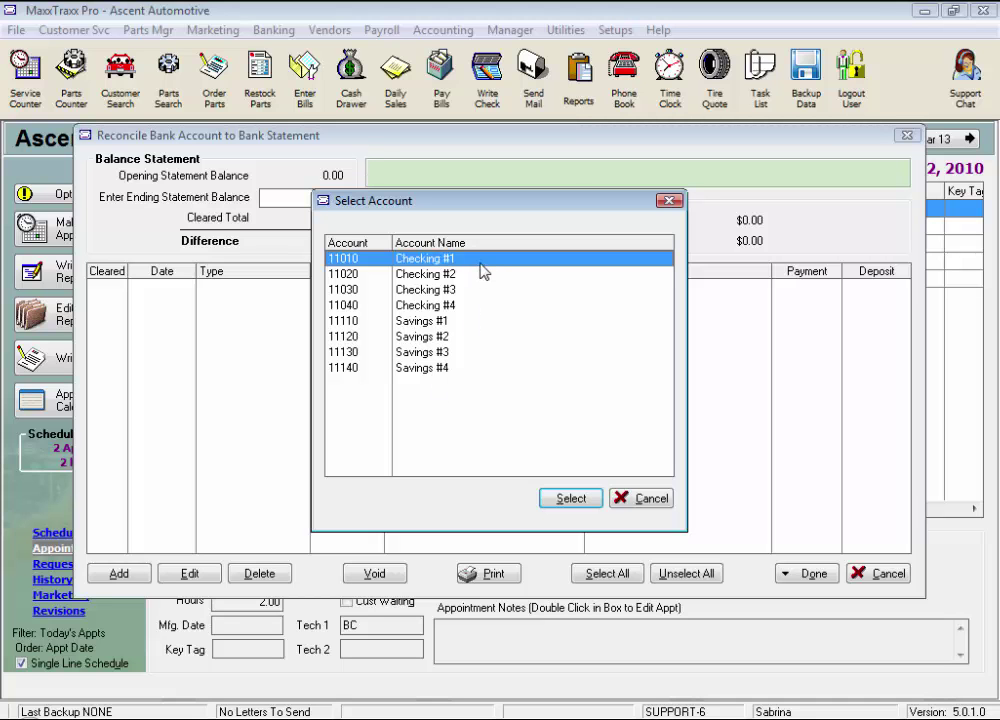
left_click(571, 498)
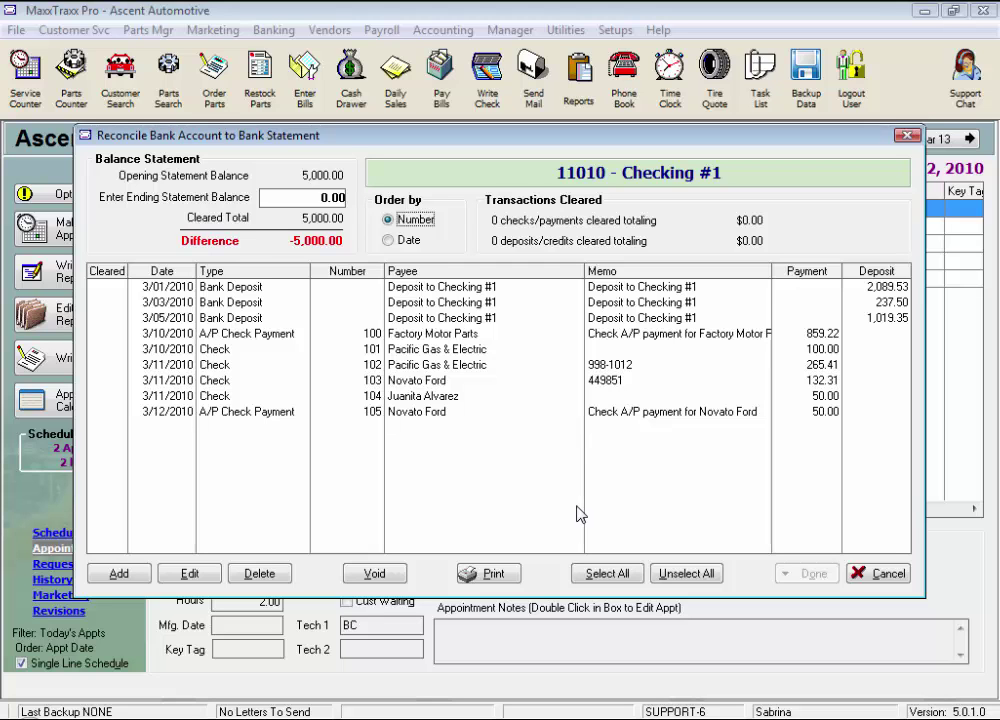
Enter 6,181.73 as the ending statement balance.
left_click(270, 197)
type("6,181.73")
key("Tab")
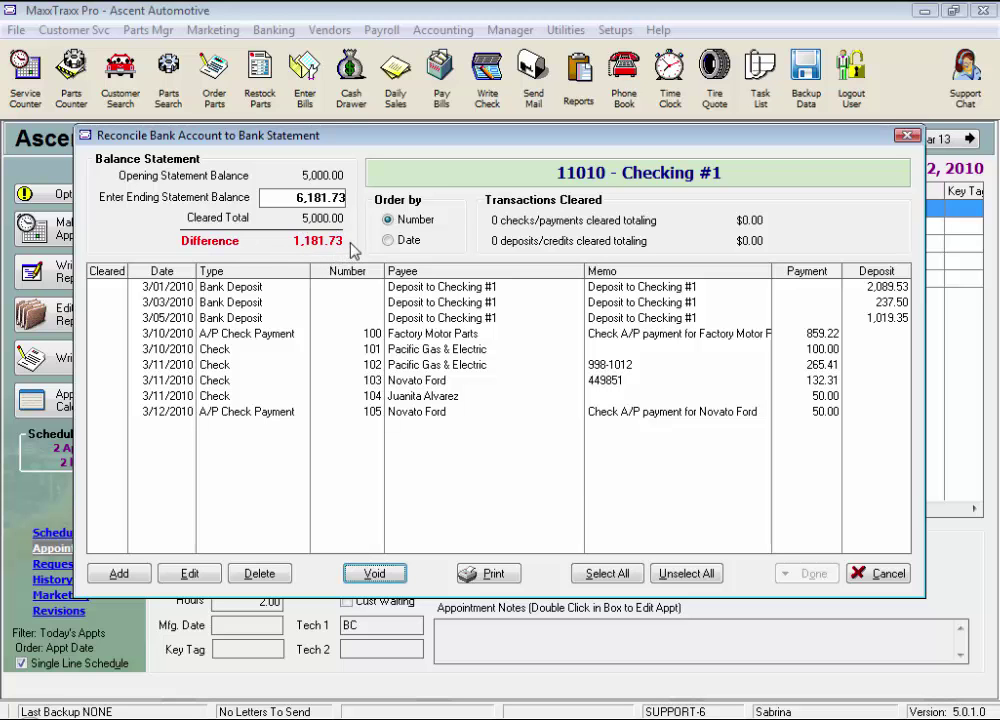
Mark the 3/01, 3/03 and 3/05 deposits and checks 100 through 105 as cleared.
left_click(98, 287)
left_click(100, 302)
left_click(100, 318)
left_click(100, 333)
left_click(100, 349)
left_click(100, 365)
left_click(100, 380)
left_click(100, 396)
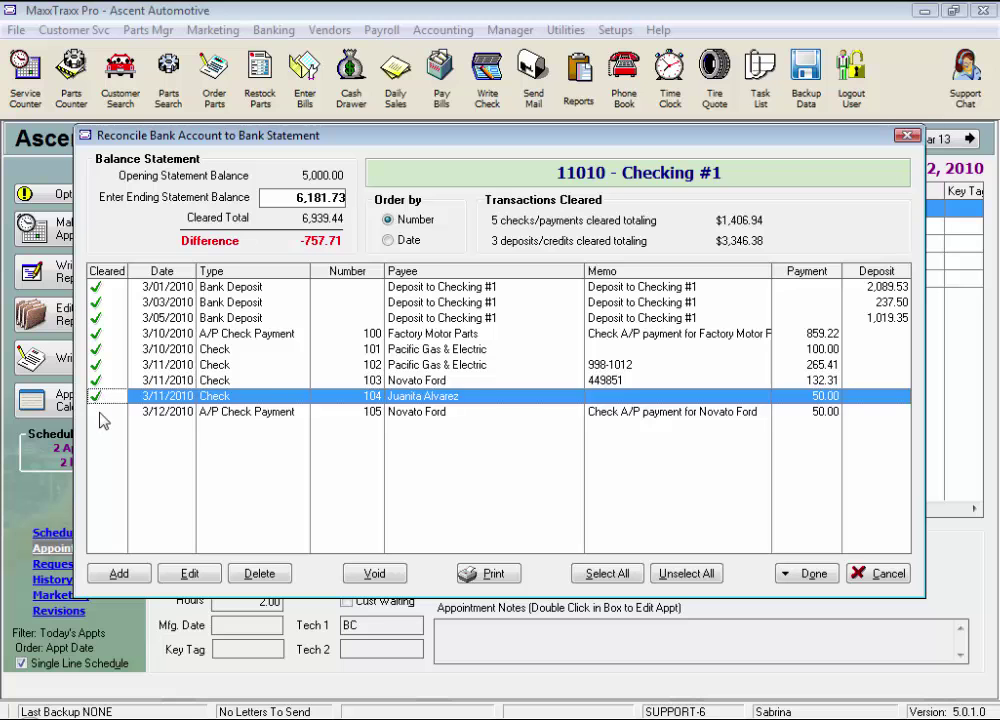
left_click(100, 412)
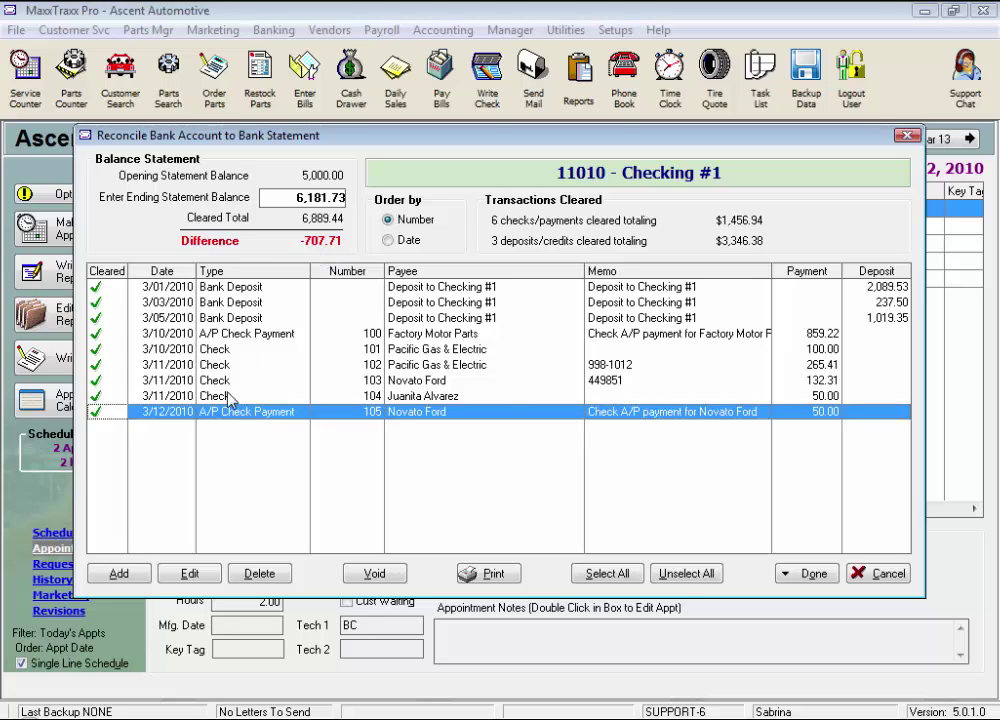
Start a new adjustment of type Credit Card Charge after reviewing the available types.
left_click(119, 574)
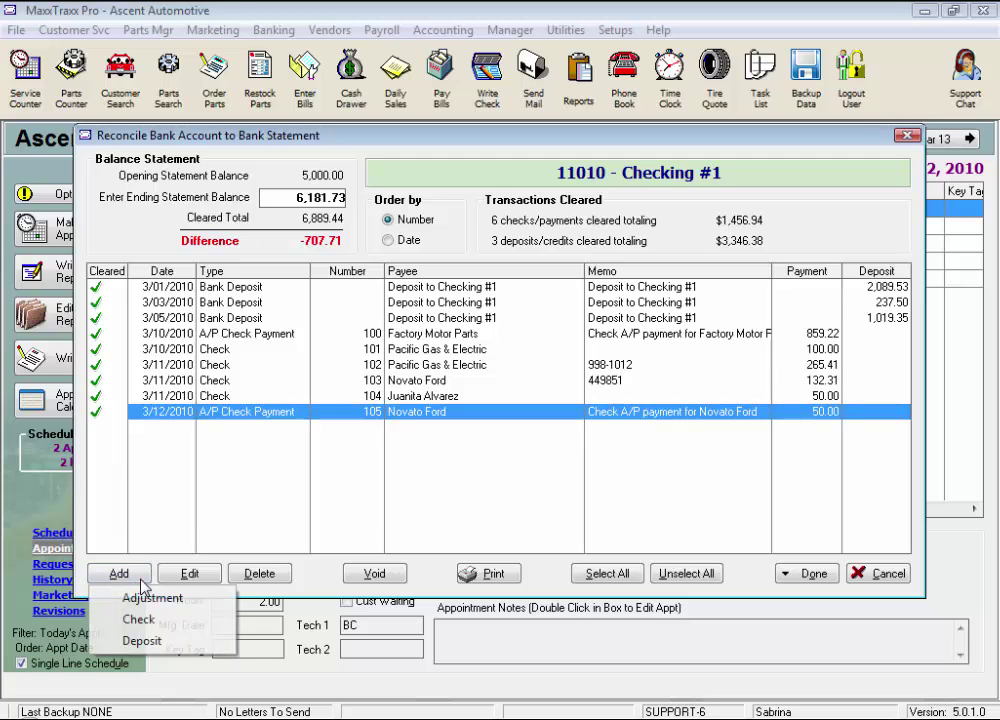
left_click(193, 600)
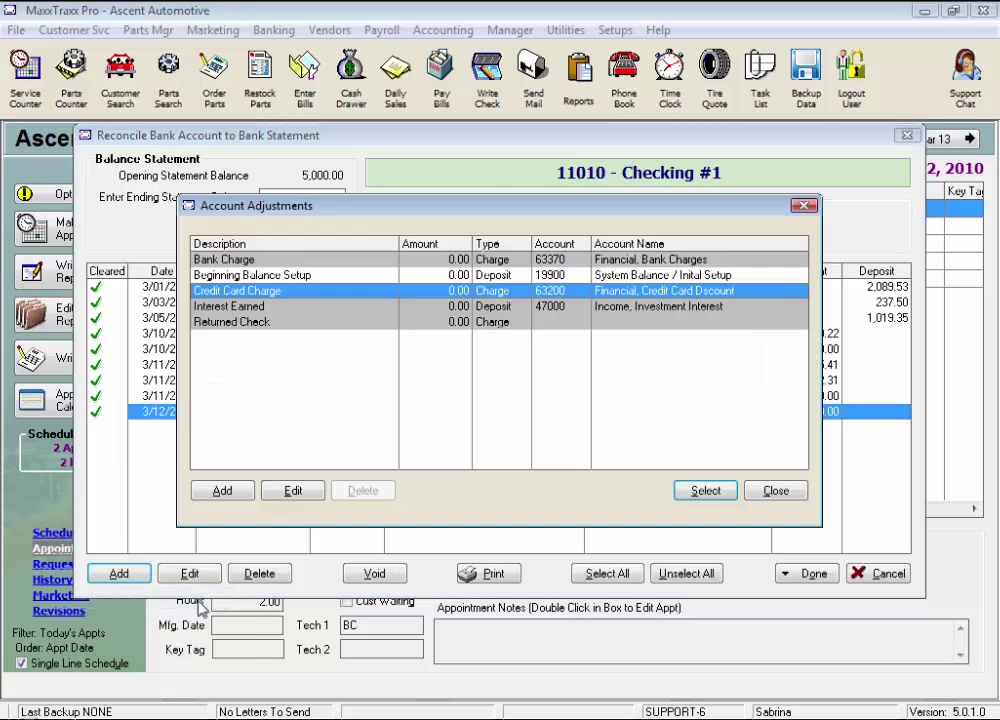
left_click(307, 261)
left_click(310, 275)
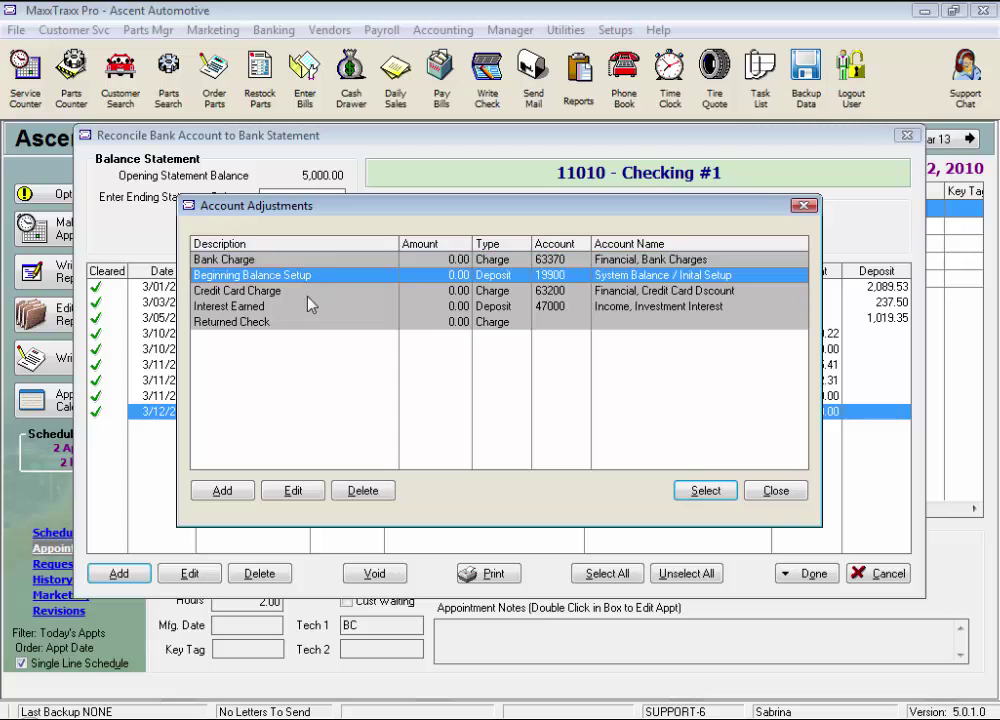
left_click(308, 297)
left_click(301, 310)
left_click(298, 324)
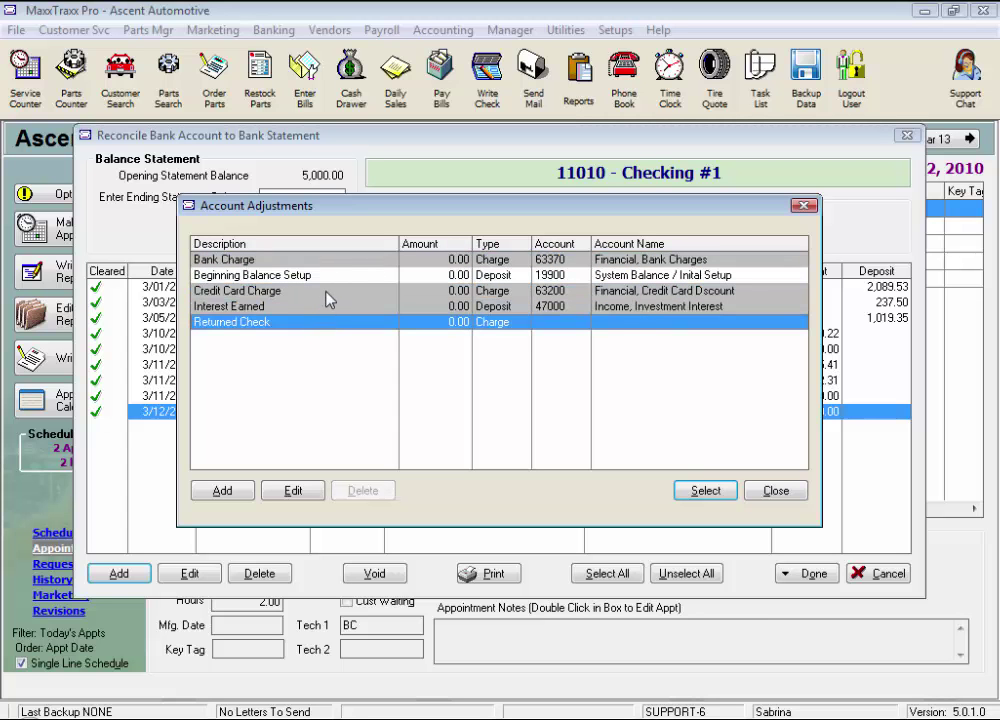
left_click(329, 291)
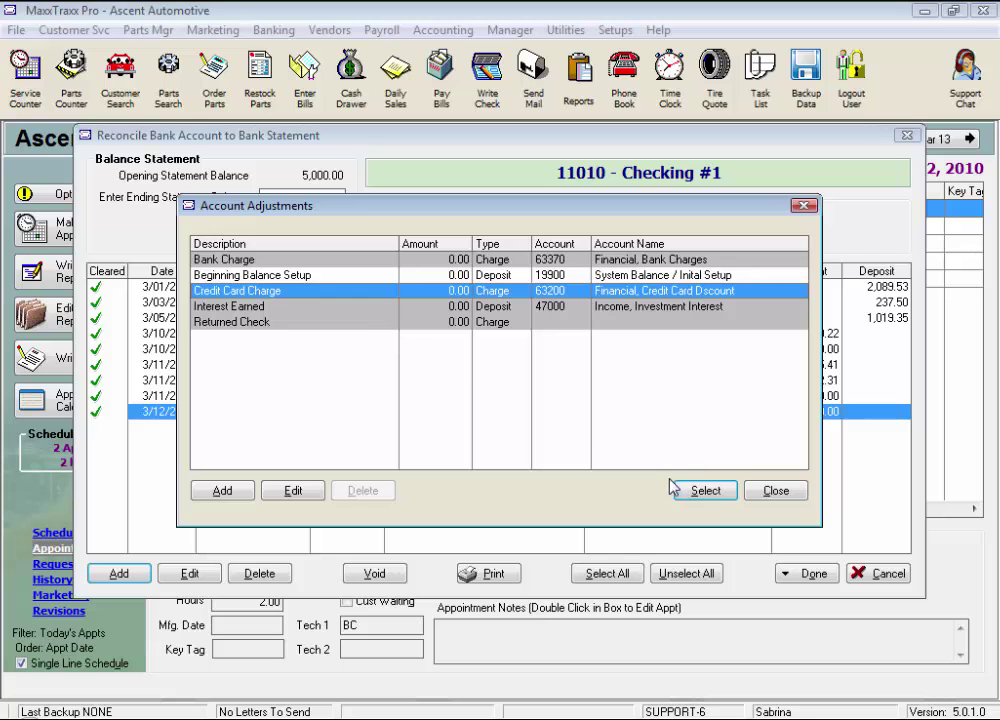
left_click(709, 494)
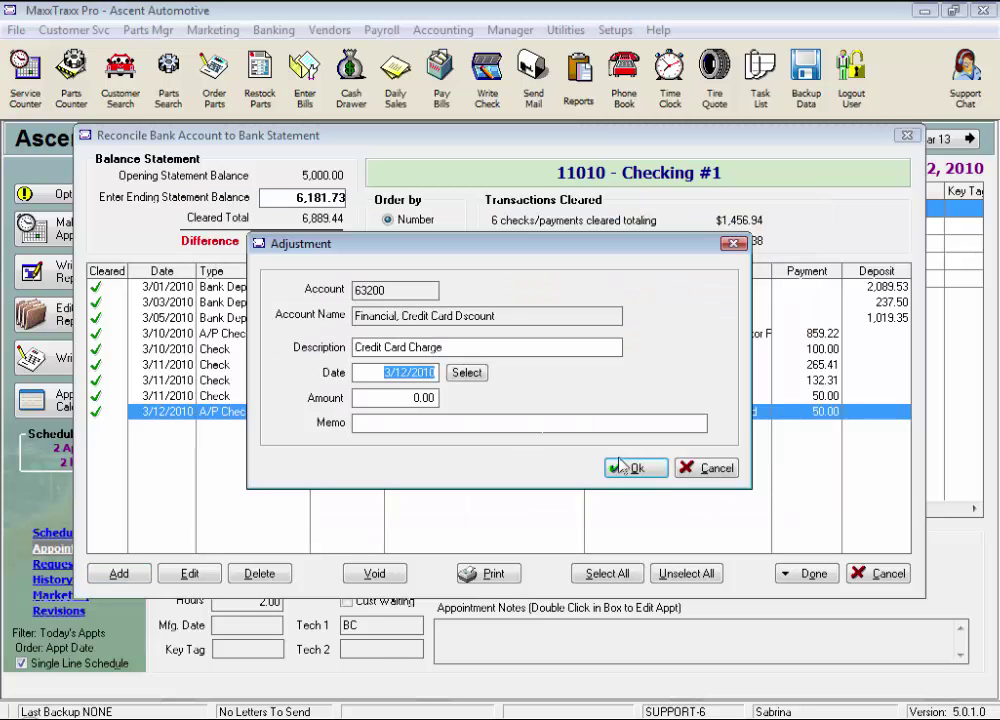
Record the Credit Card Charge adjustment dated 3/1/10 for 105.71.
type("3/1/10")
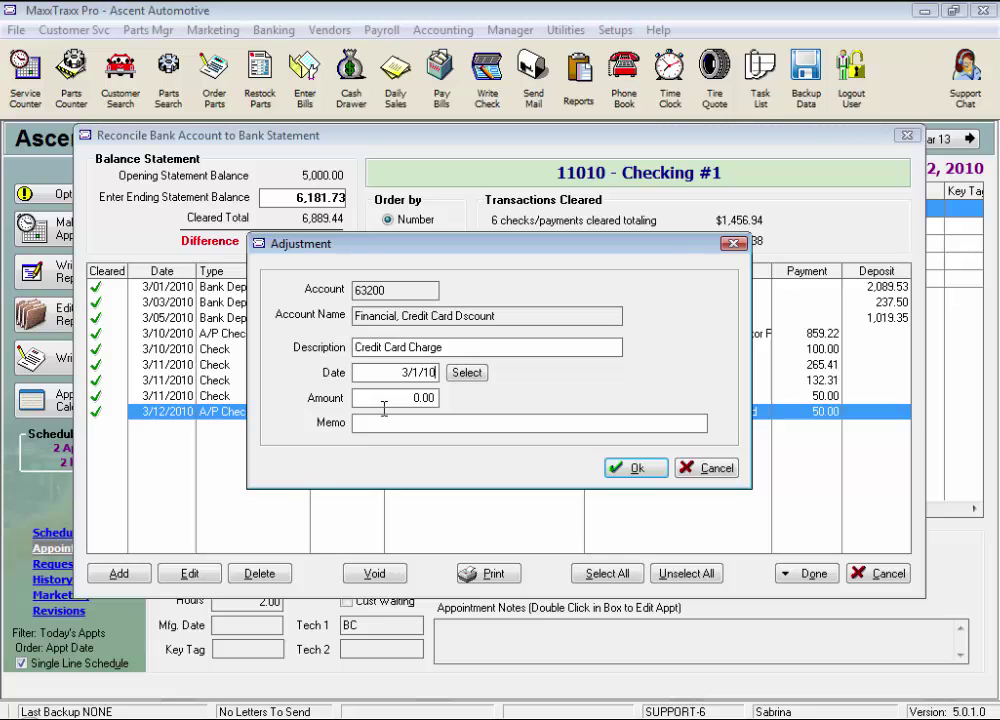
key("Tab")
type("105.71")
key("Tab")
left_click(634, 470)
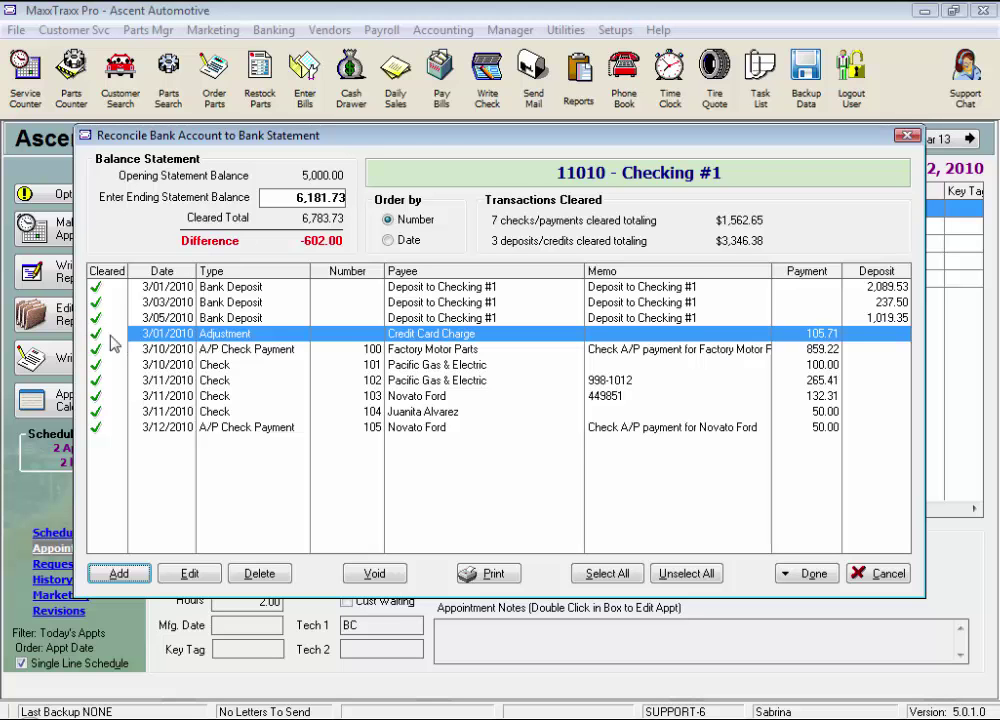
left_click(145, 572)
Define a new adjustment type 'Blue Cross' posted to 60300 Health Insurance and save it.
left_click(152, 598)
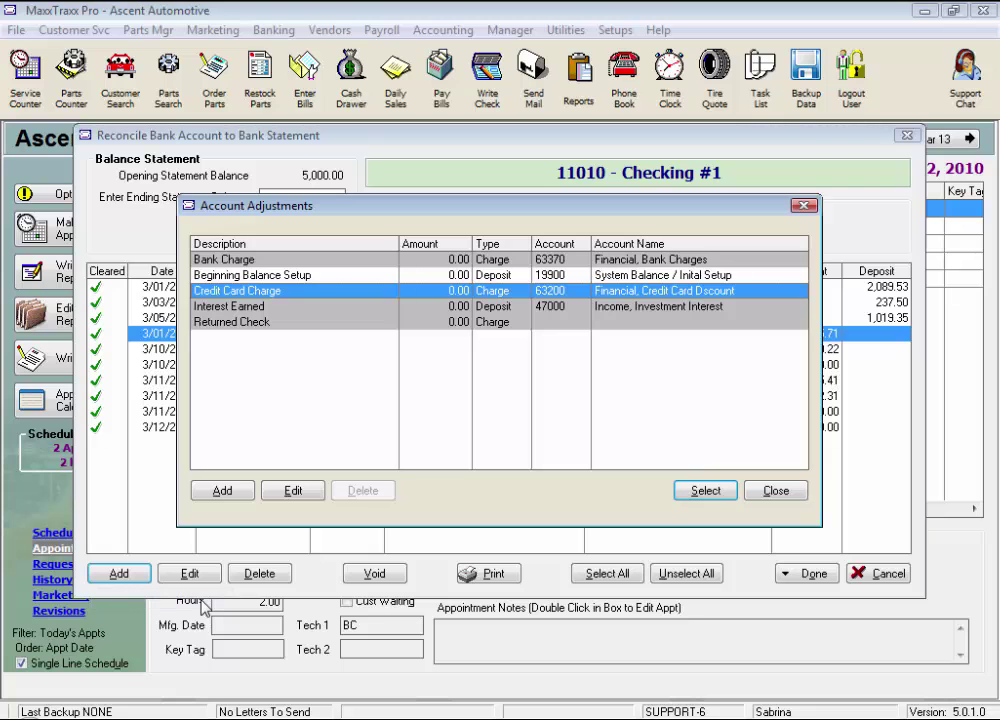
left_click(224, 490)
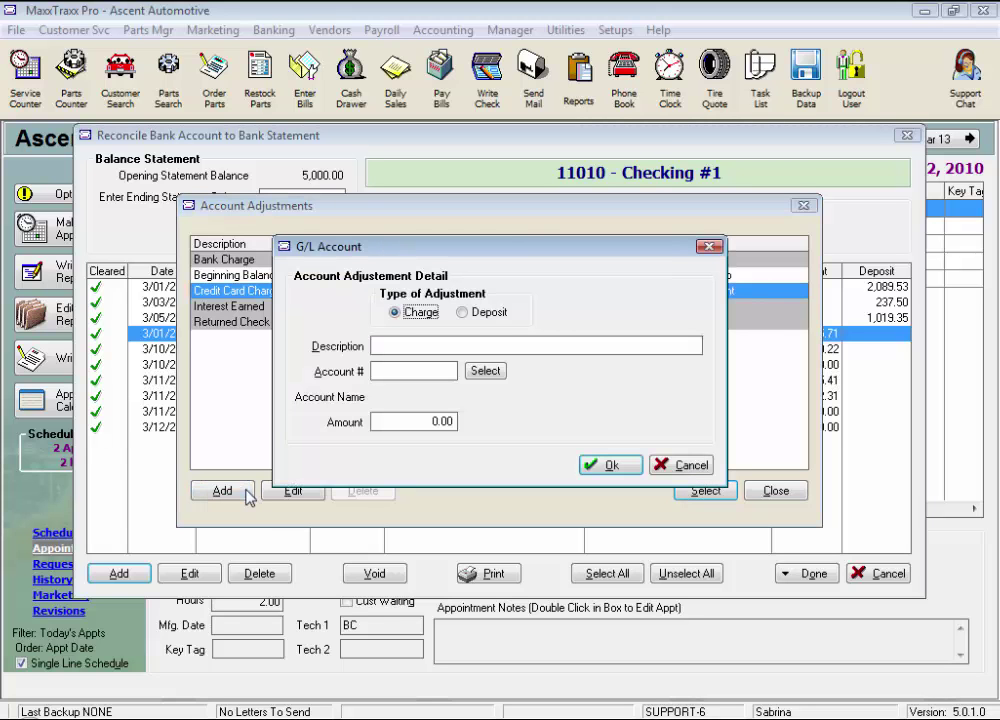
left_click(387, 346)
type("Blue Cross")
left_click(484, 376)
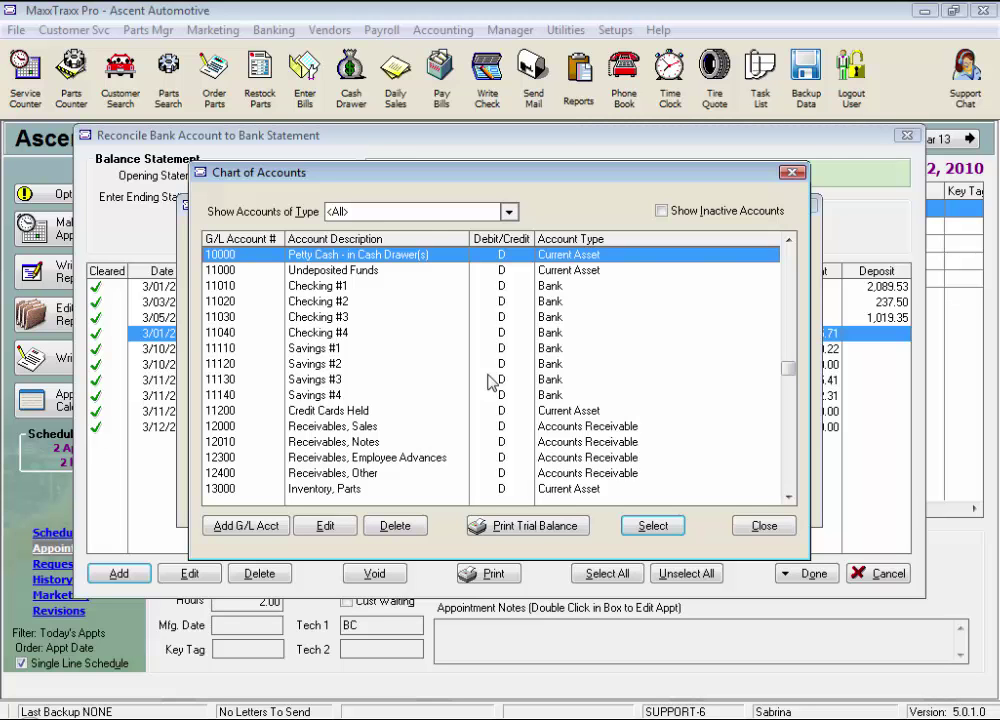
key("6")
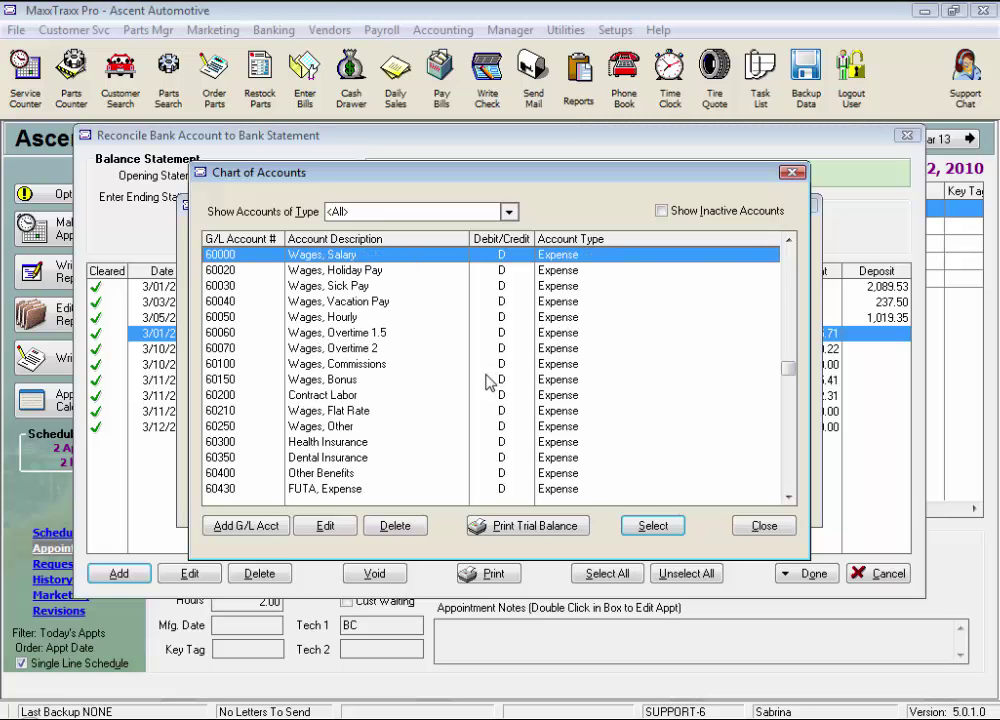
left_click(368, 444)
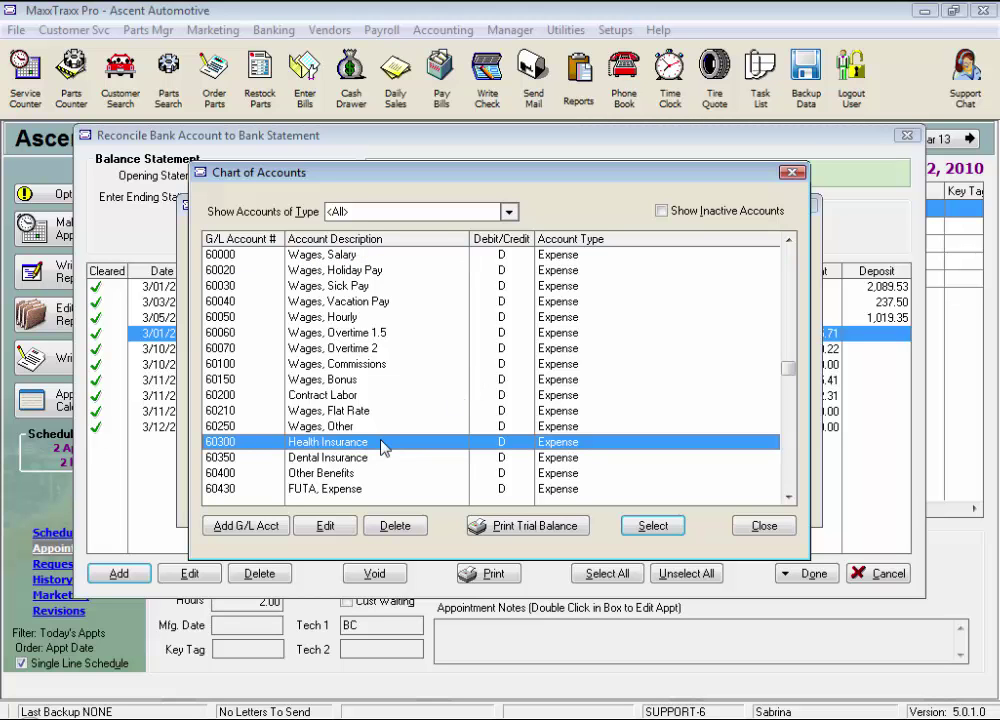
left_click(655, 528)
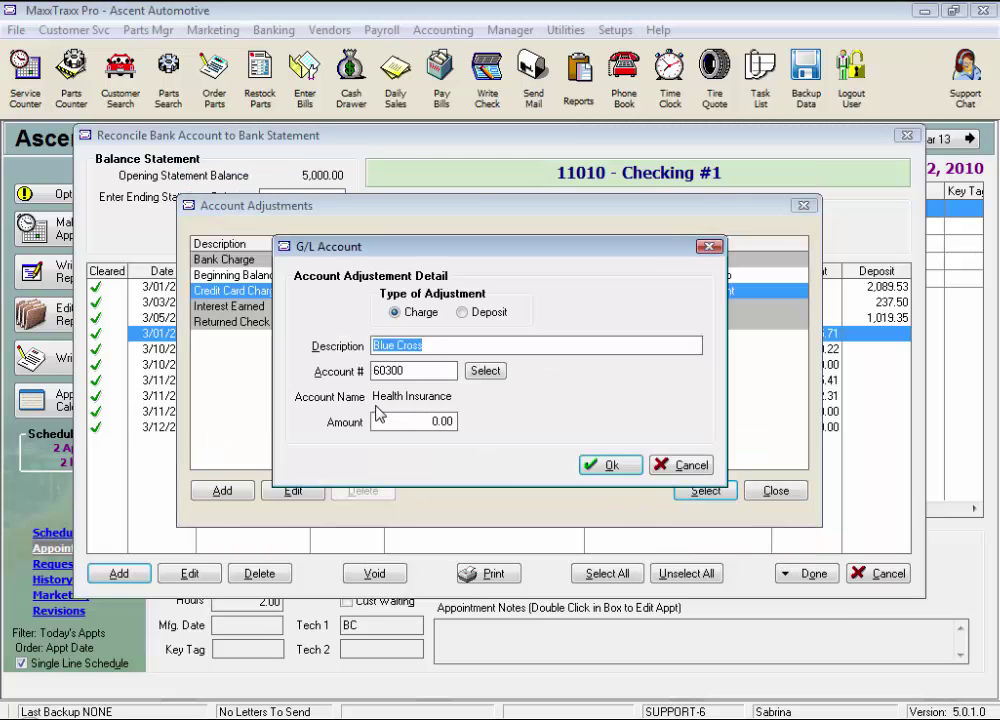
left_click(413, 421)
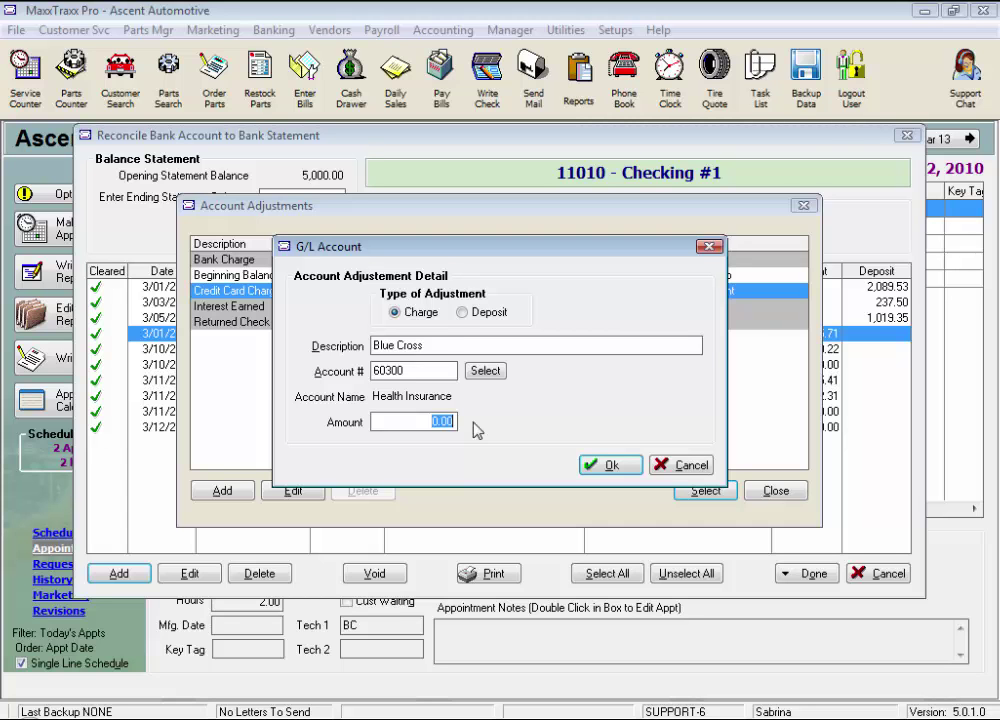
left_click(622, 467)
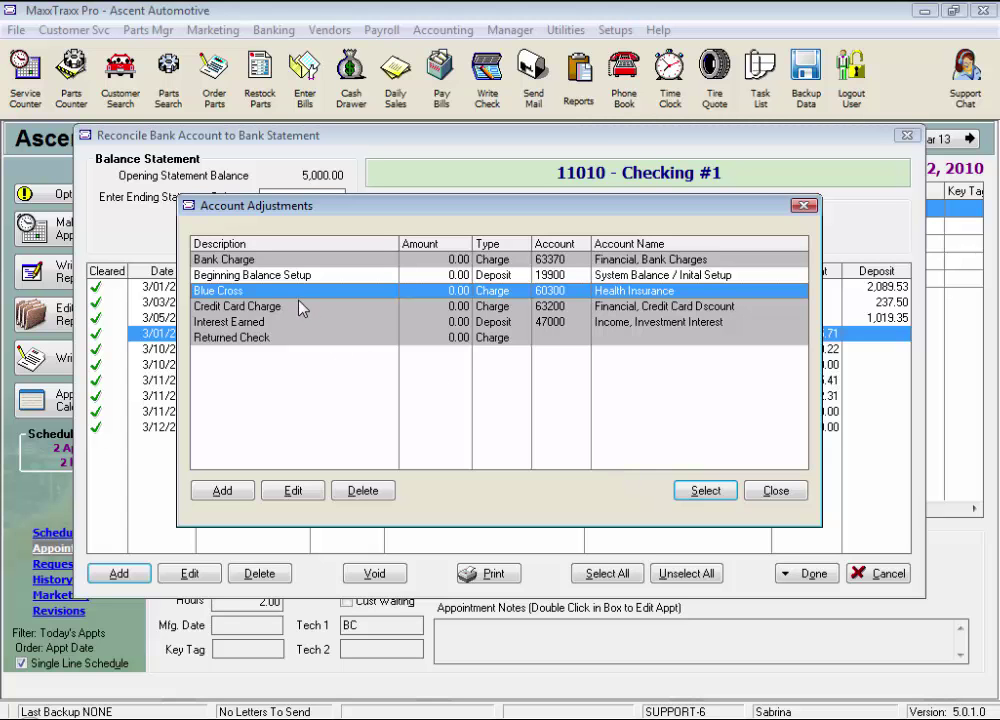
Add a Blue Cross adjustment dated 3/01/2010 for 652.00 with memo 'March premium'.
left_click(700, 490)
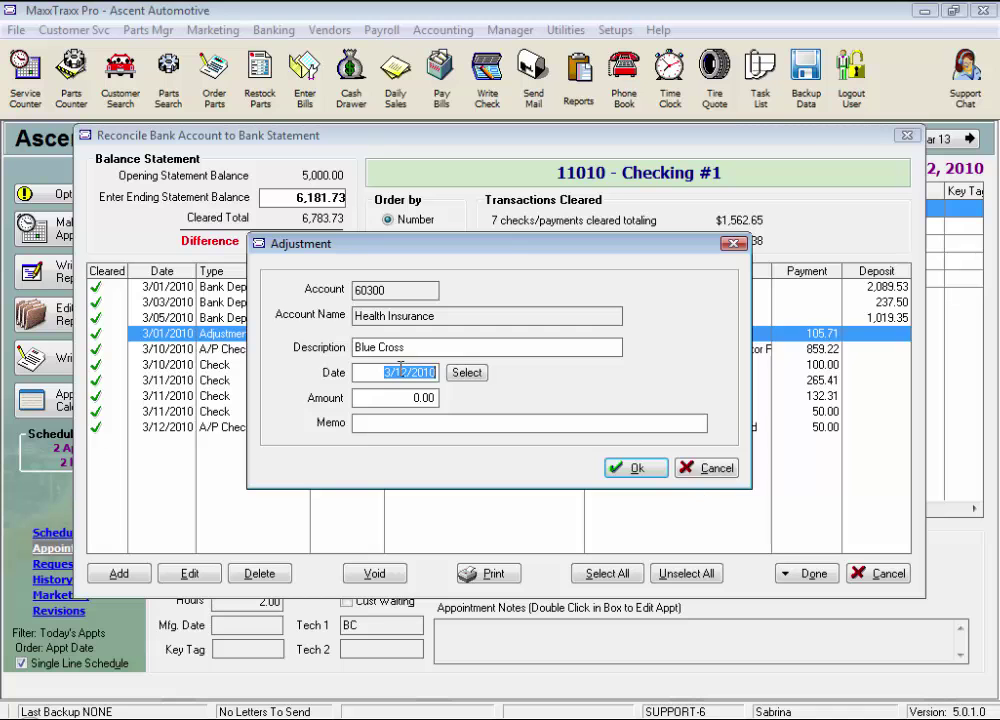
type("3/01/2010")
key("Tab")
left_click(395, 398)
type("652.00")
left_click(570, 426)
type("March premium")
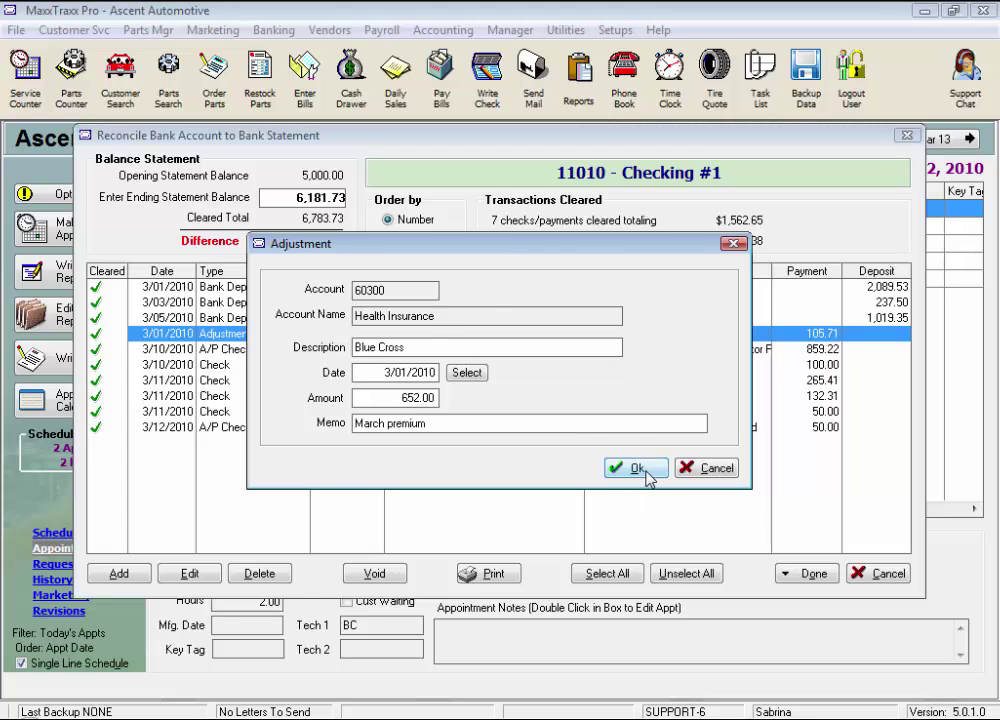
left_click(636, 468)
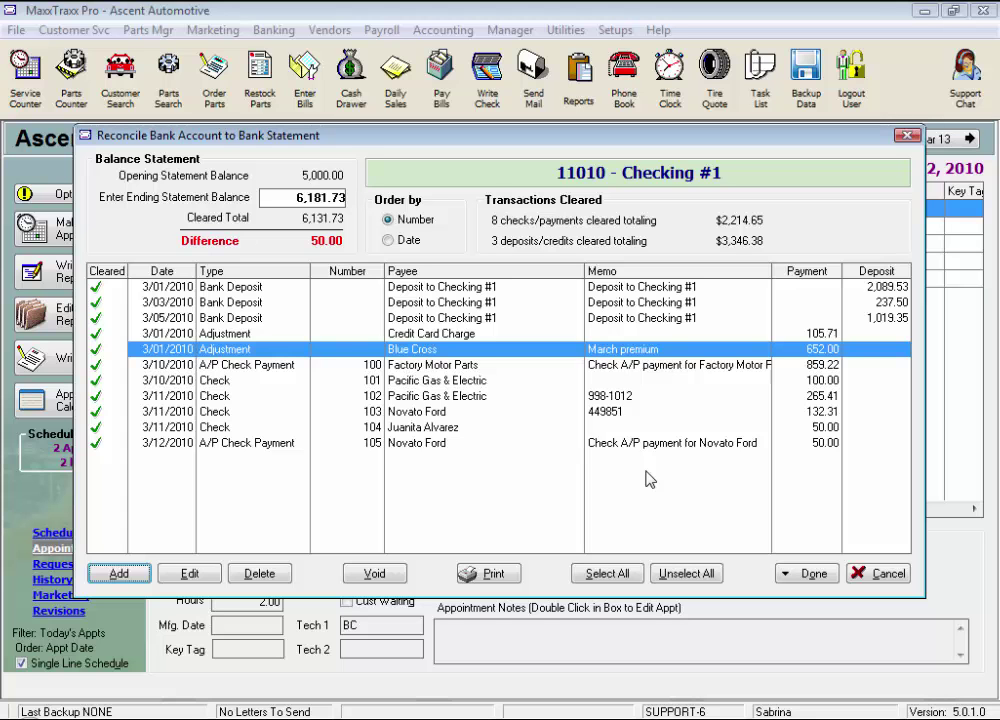
left_click(150, 576)
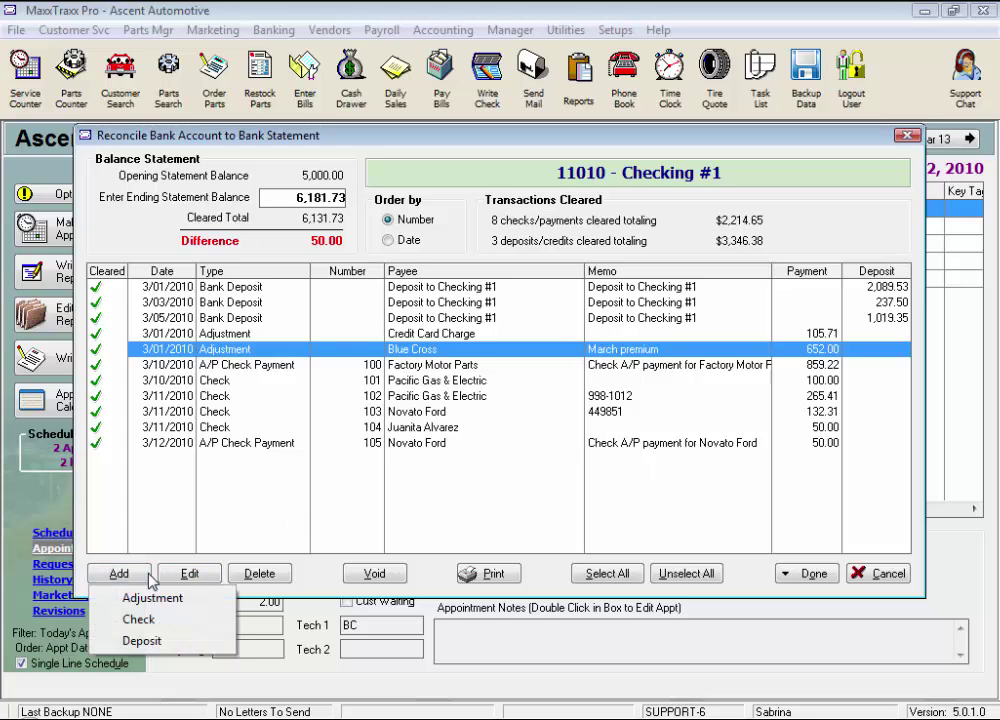
left_click(158, 597)
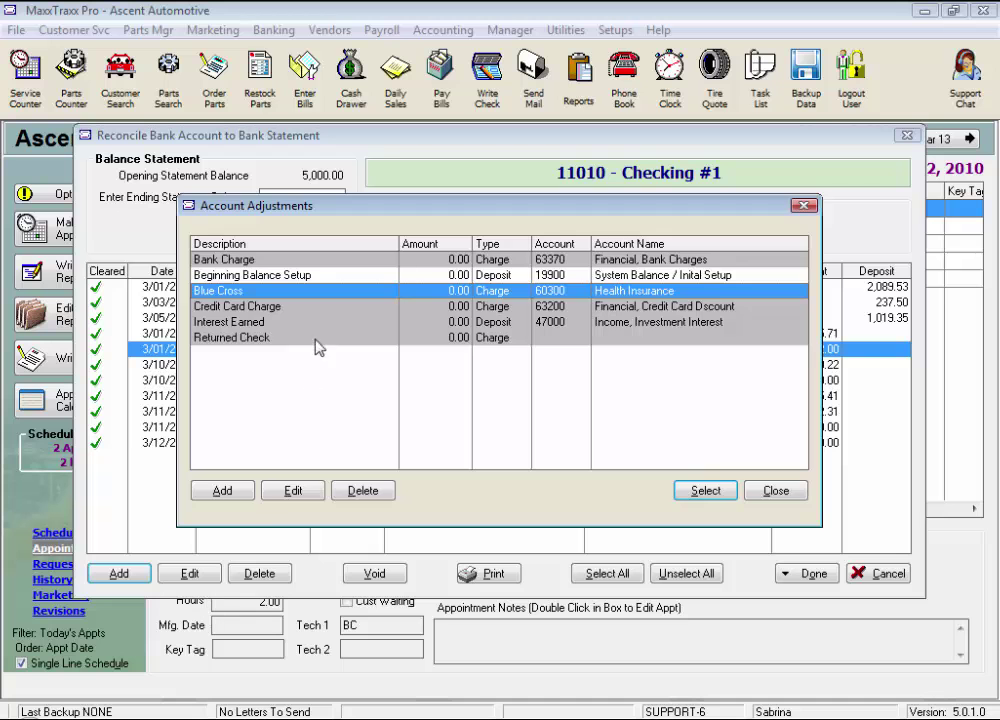
double_click(316, 340)
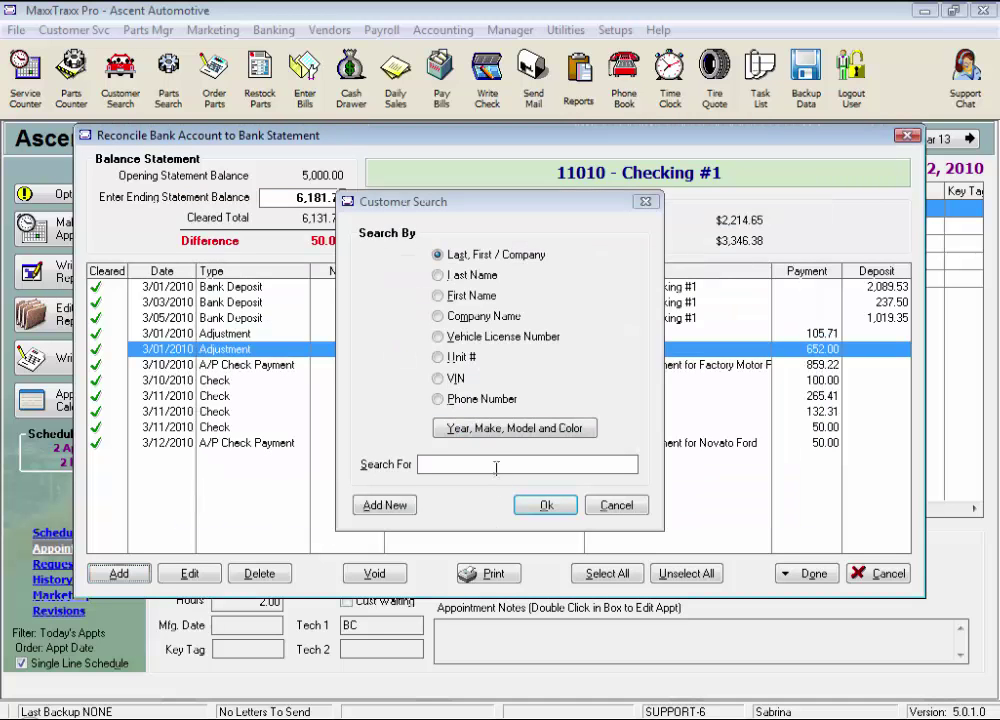
type("a")
left_click(550, 505)
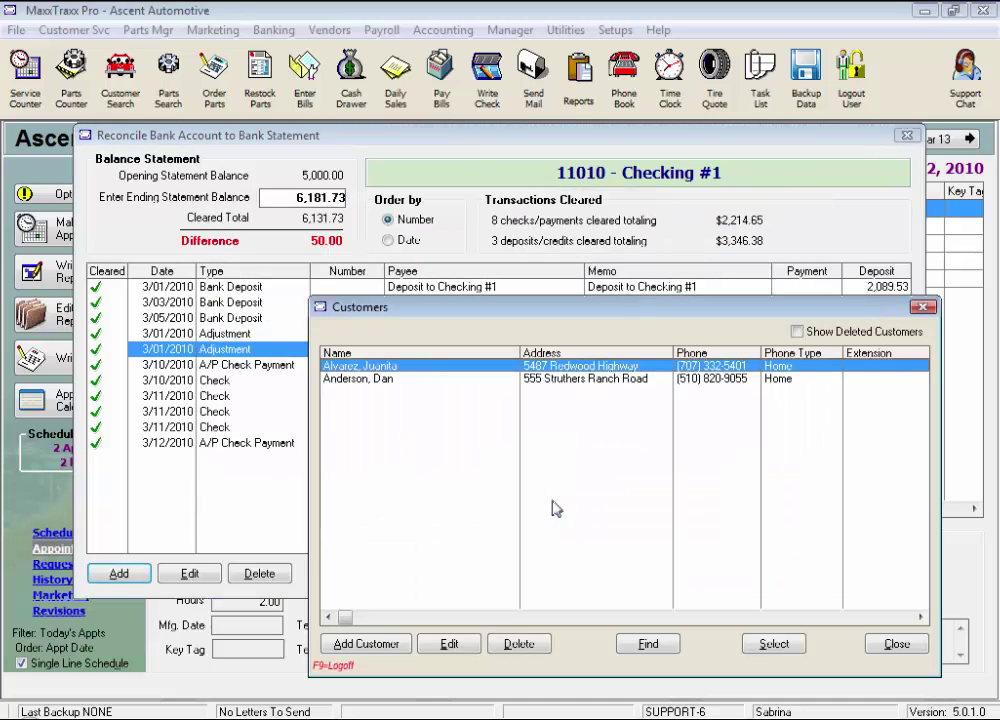
double_click(400, 388)
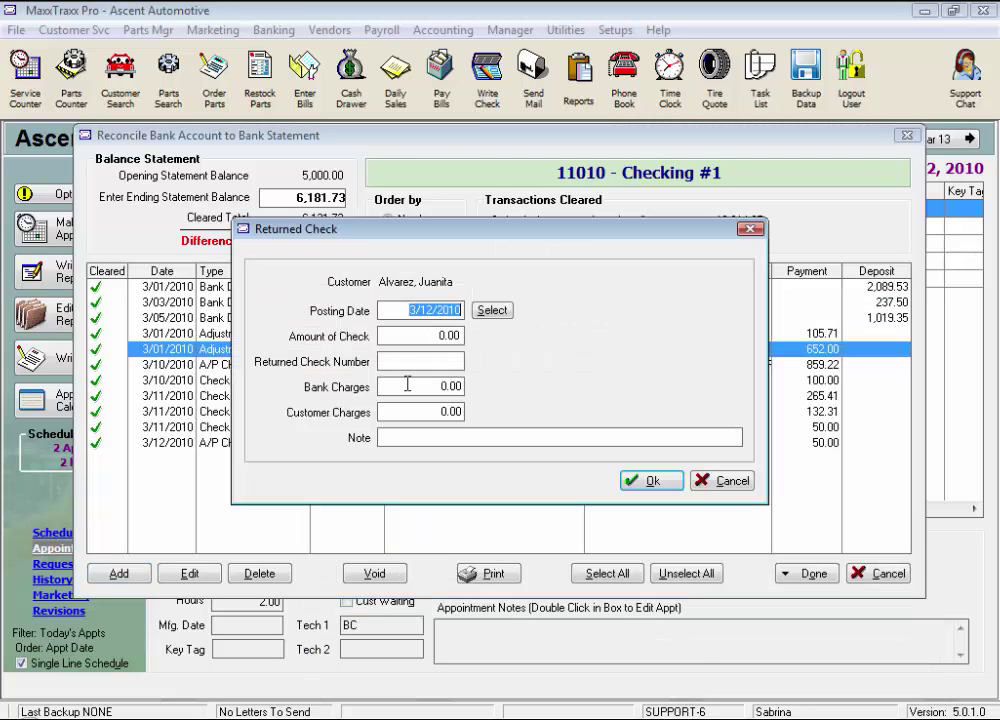
left_click(457, 335)
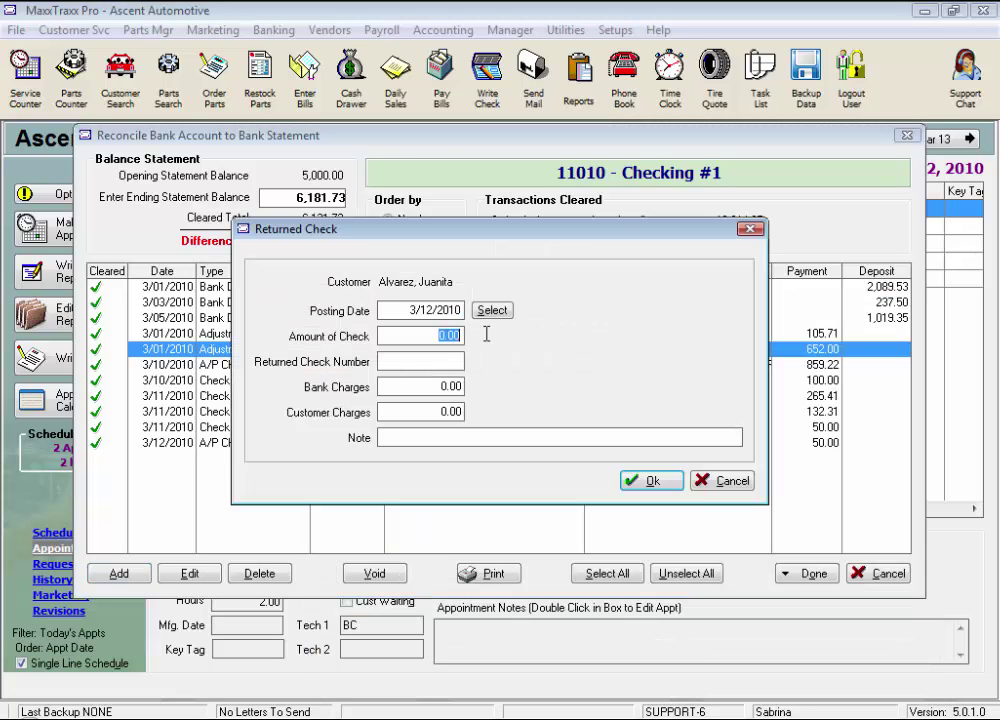
left_click(449, 363)
left_click(451, 386)
left_click(431, 410)
left_click(408, 437)
left_click(714, 487)
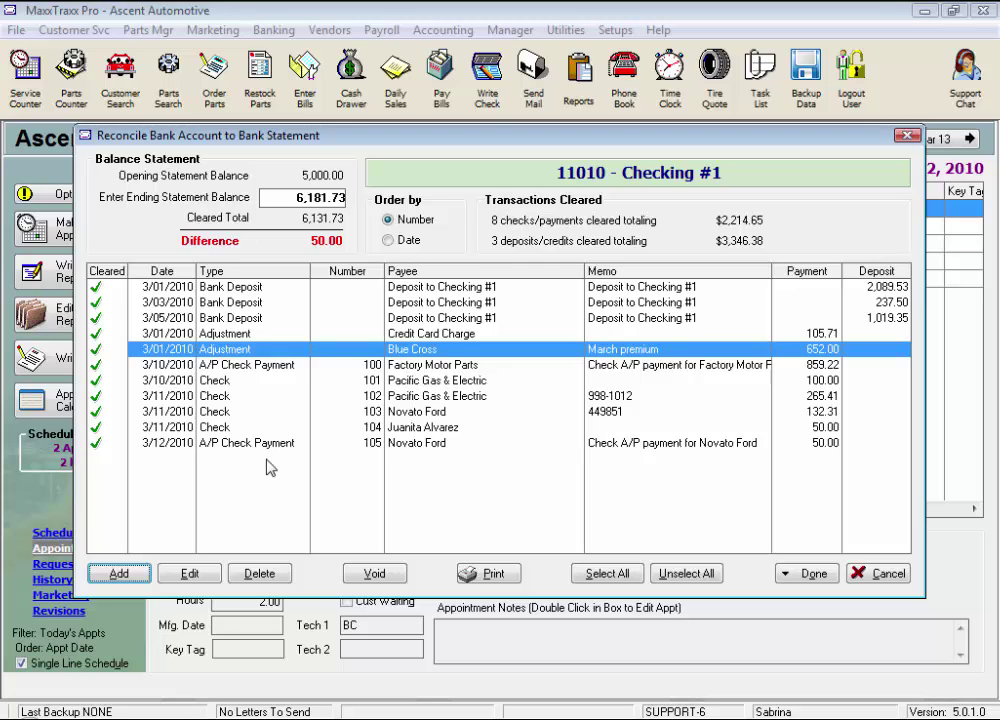
left_click(130, 574)
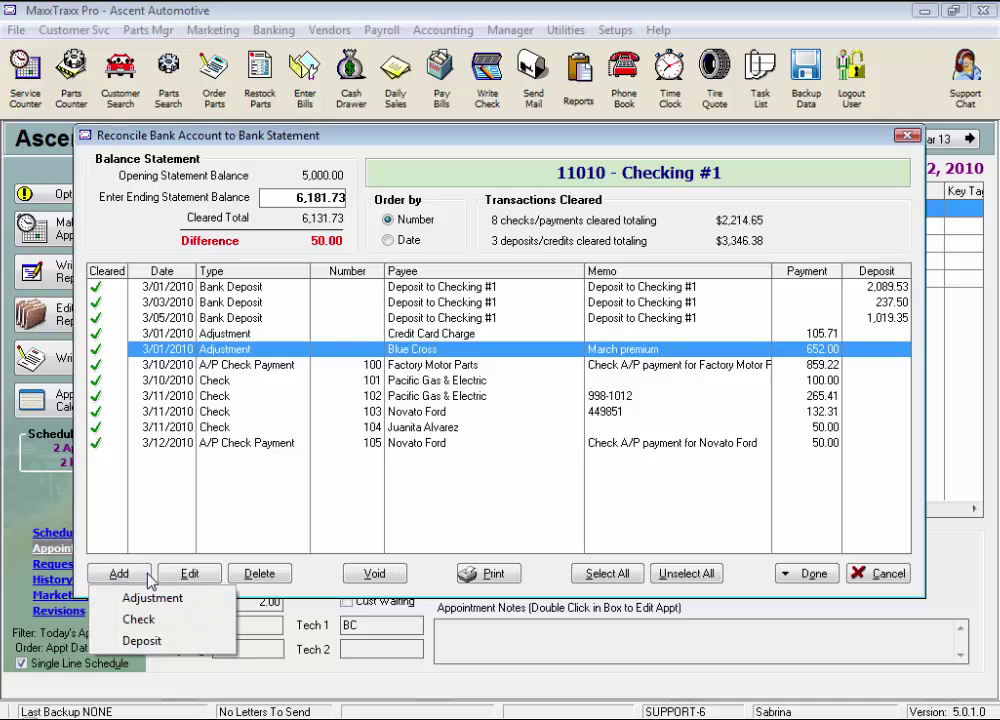
left_click(170, 621)
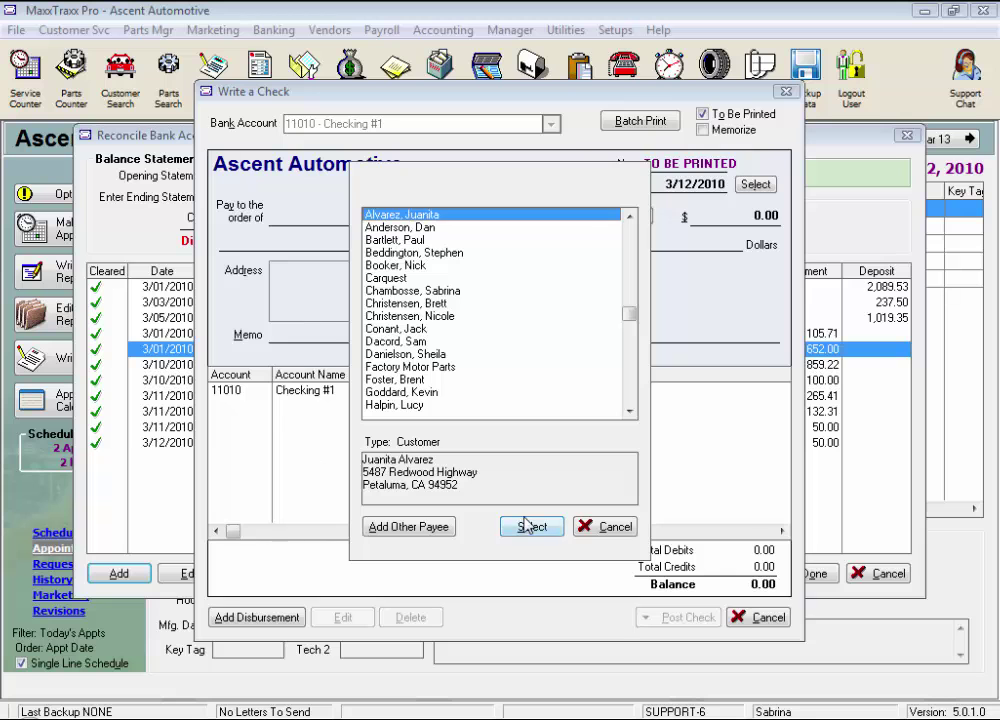
left_click(602, 528)
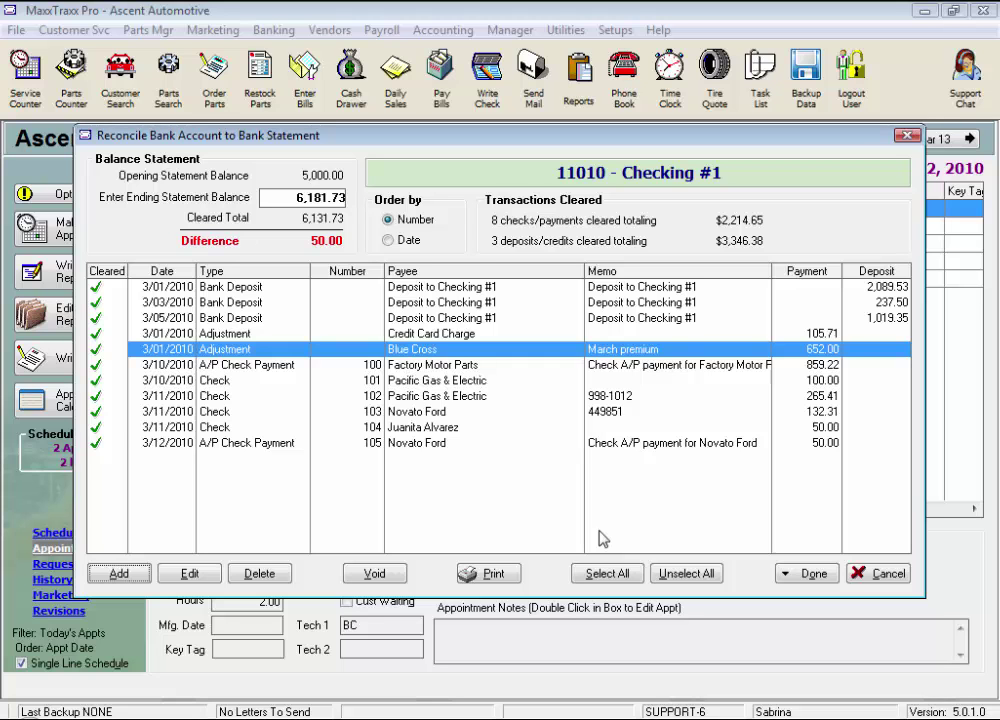
left_click(142, 579)
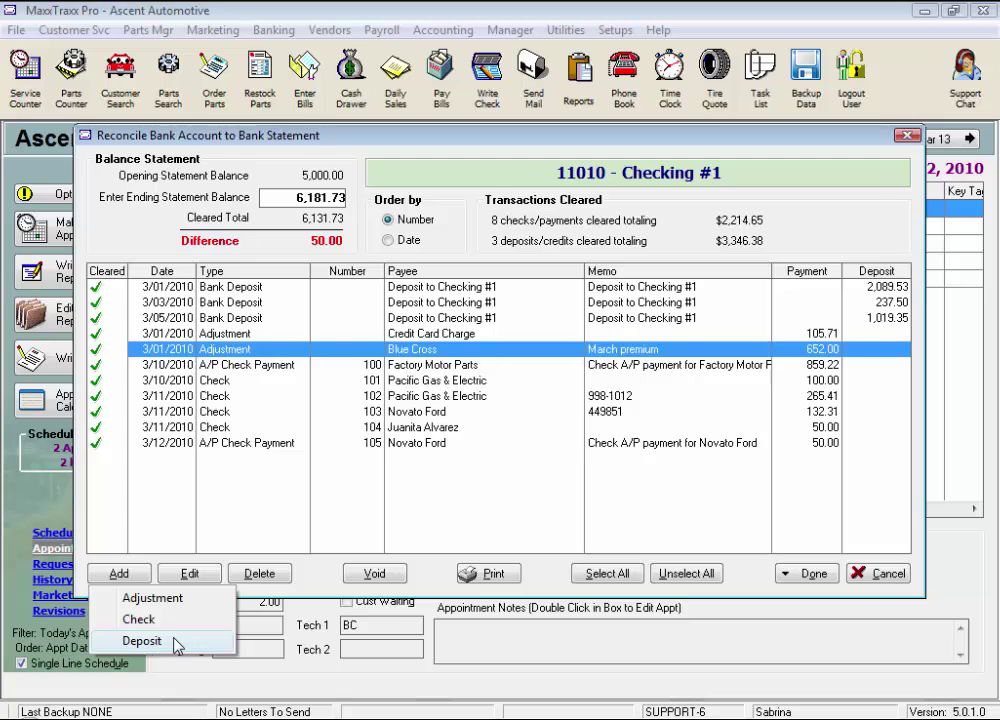
left_click(142, 641)
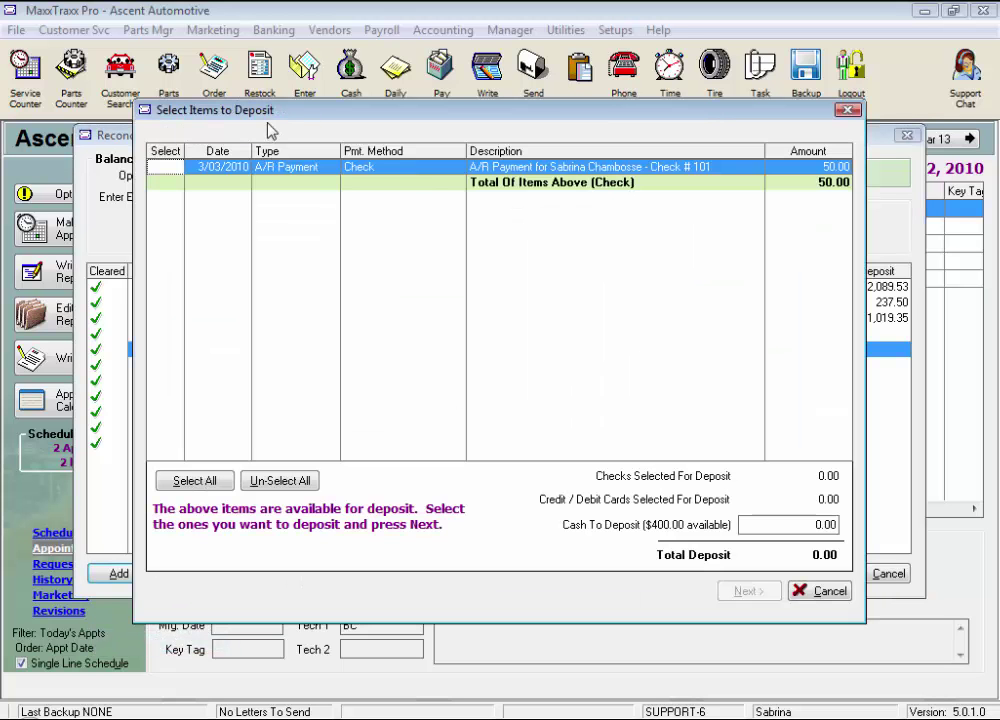
left_click(163, 168)
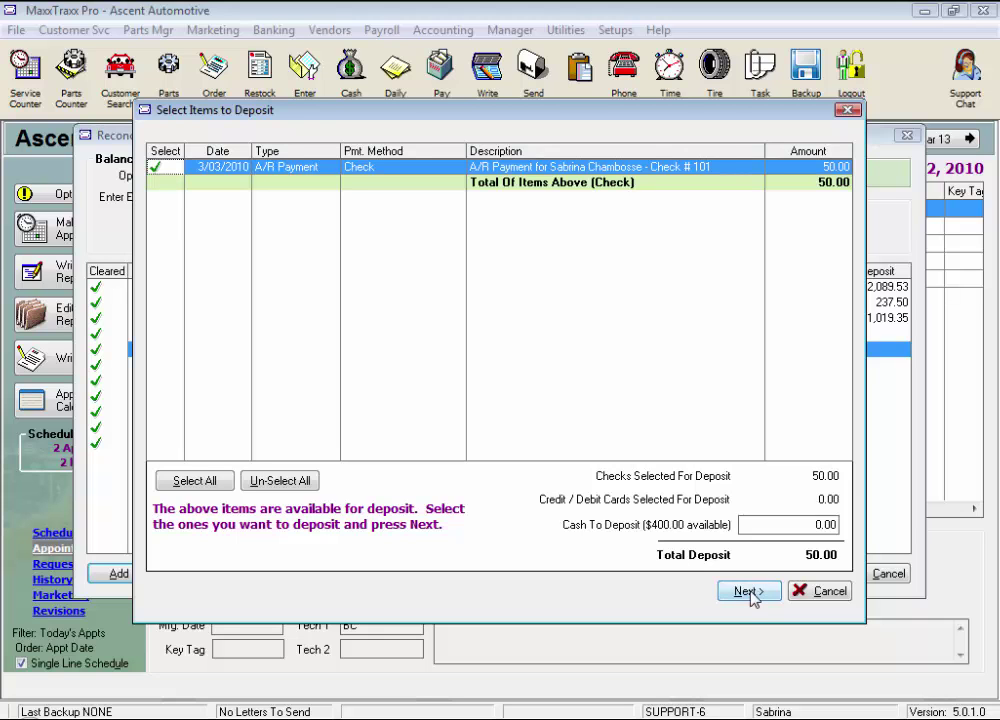
left_click(818, 591)
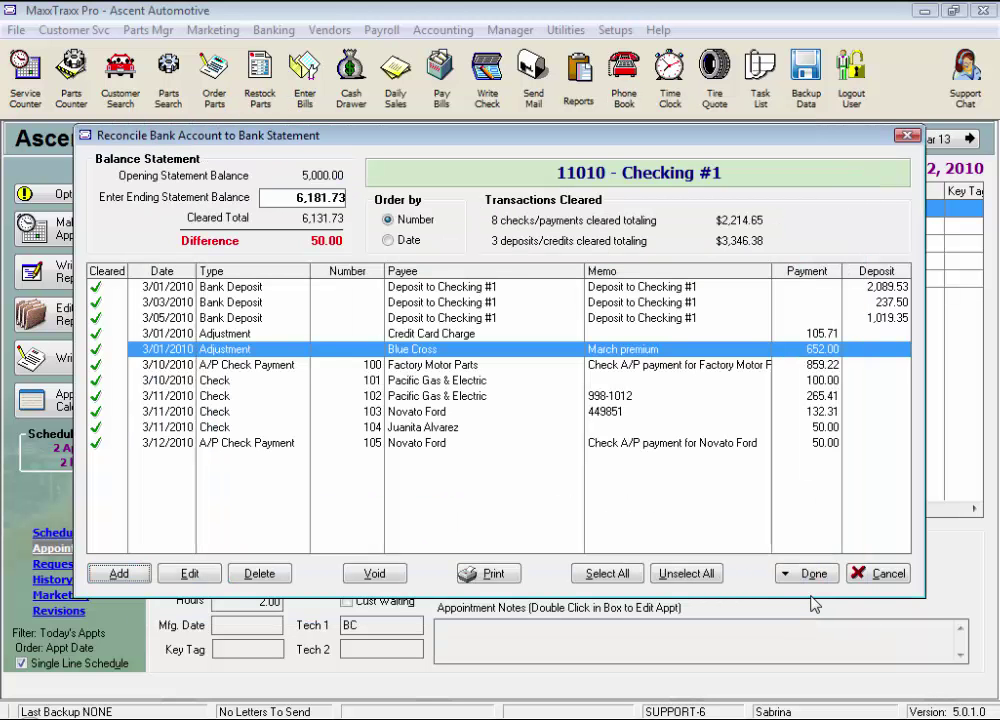
Unclear check 104 and void it, confirming the prompt.
left_click(418, 428)
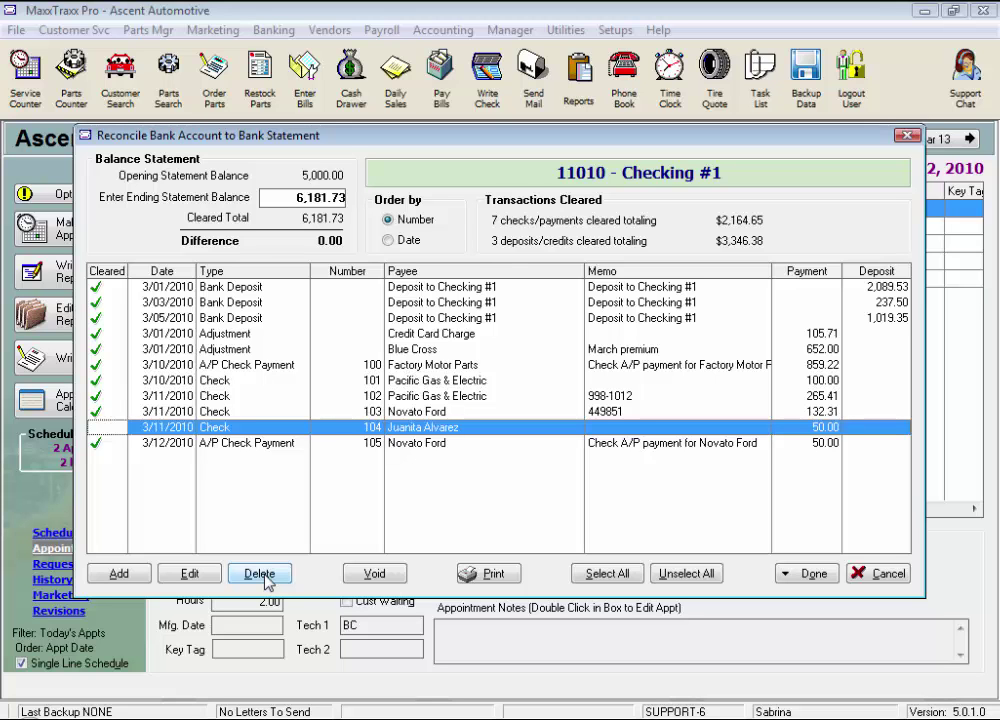
left_click(383, 575)
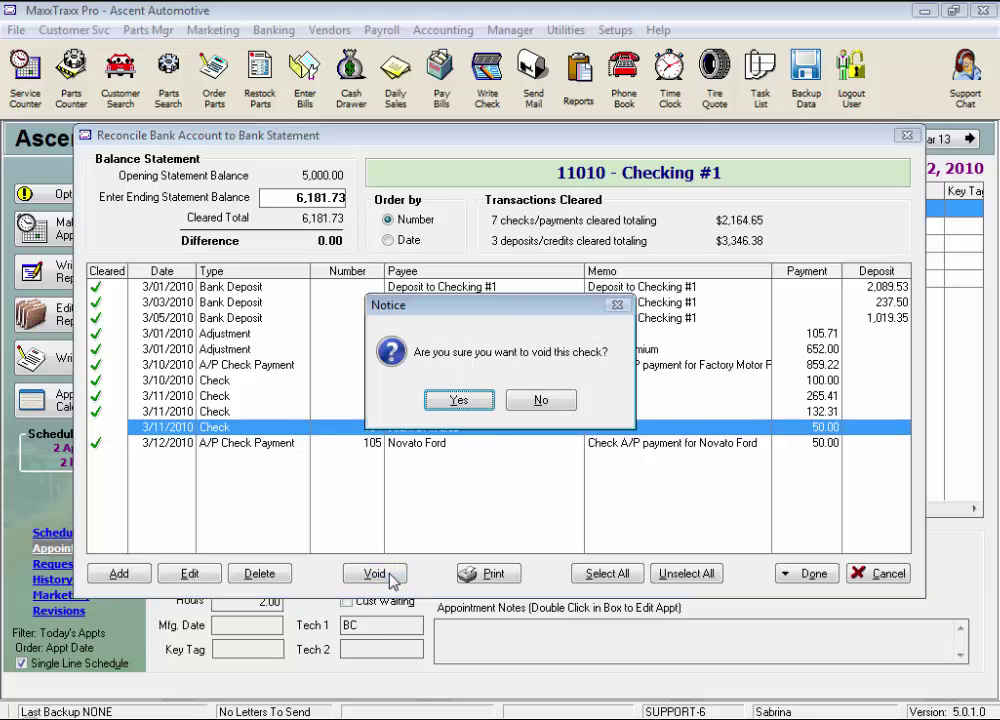
left_click(459, 400)
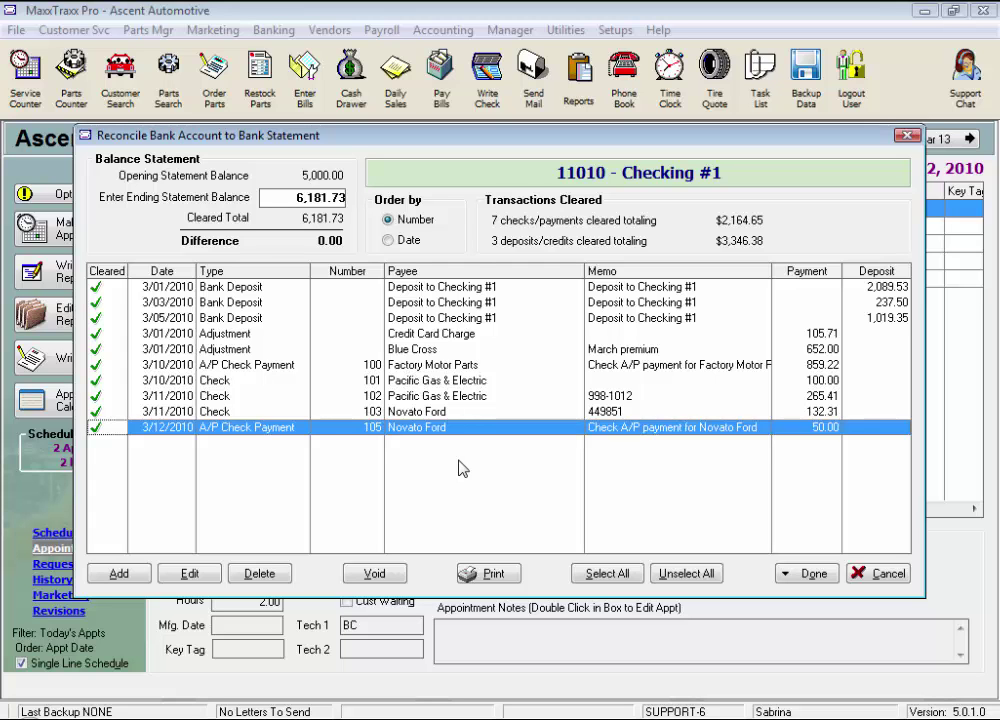
Begin adding a deposit, then cancel the Select Items to Deposit dialog.
left_click(138, 578)
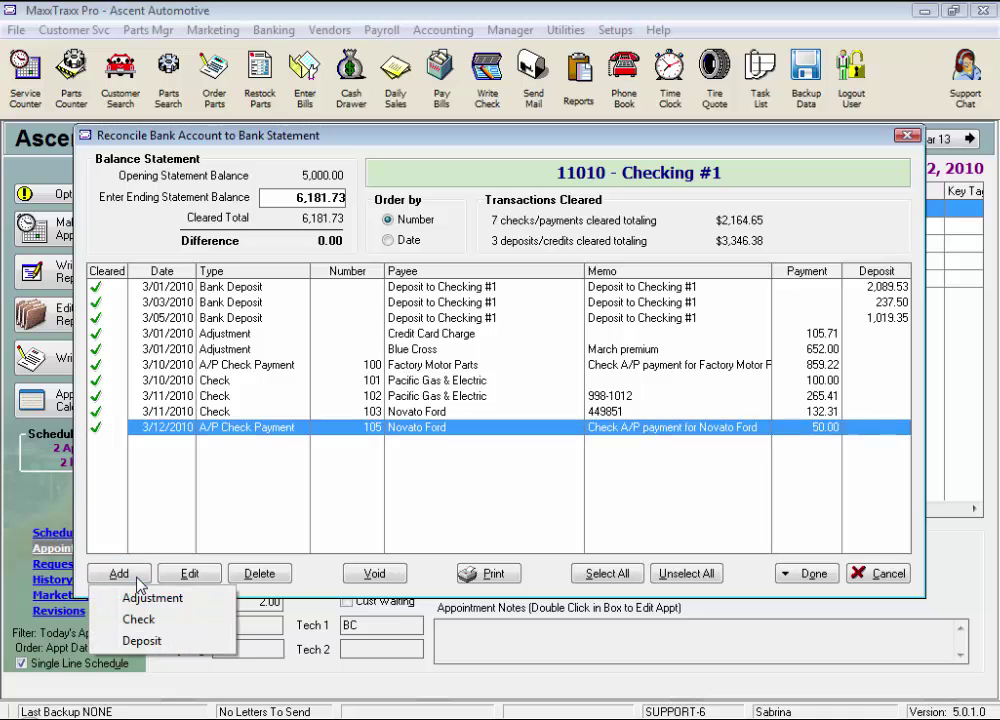
left_click(180, 645)
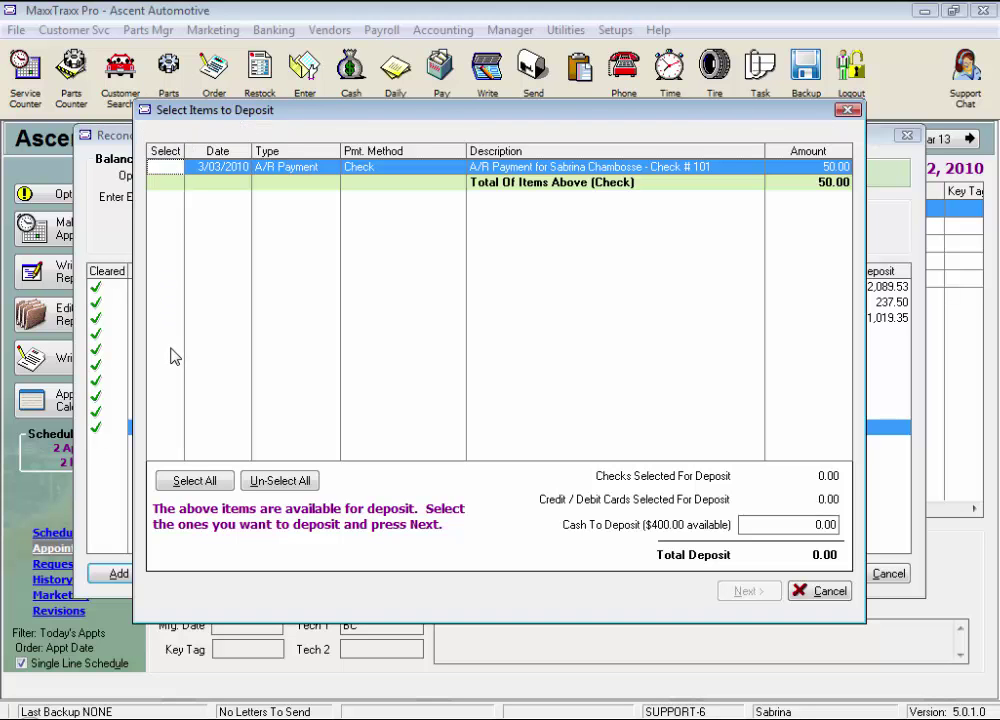
left_click(830, 591)
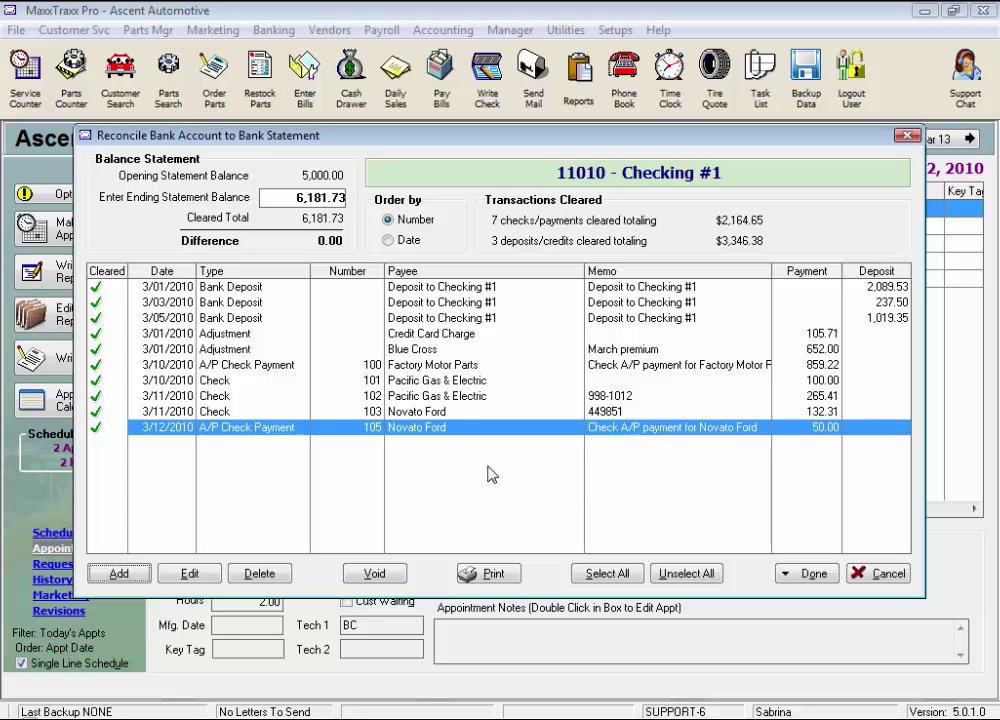
Resave the 652.00 Blue Cross adjustment, re-clear it, and unmark check 103.
left_click(230, 350)
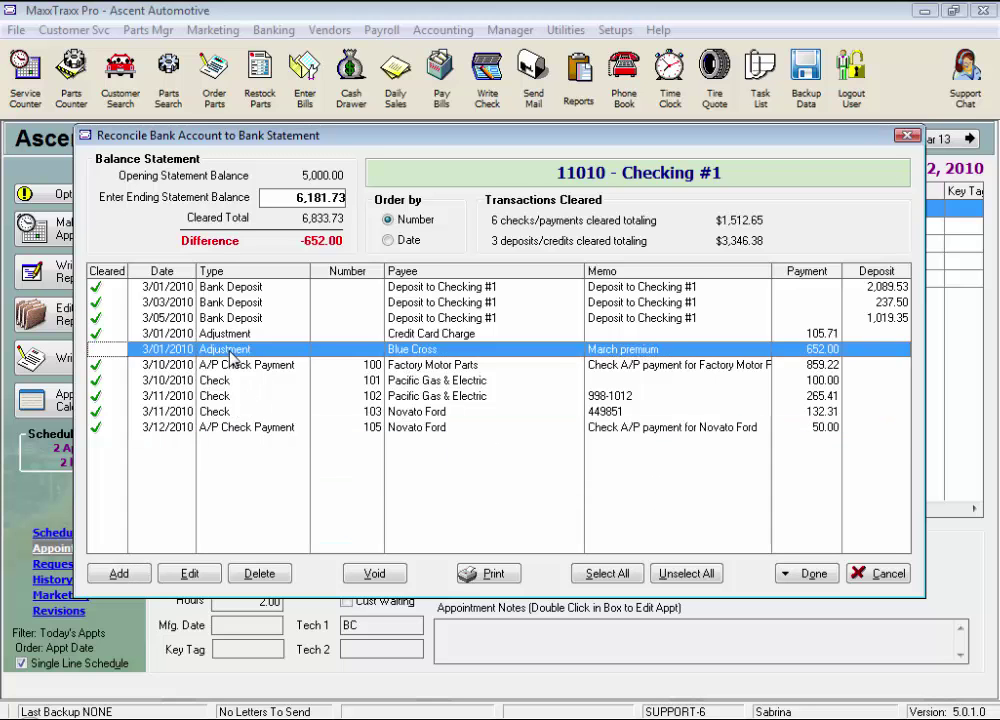
left_click(190, 574)
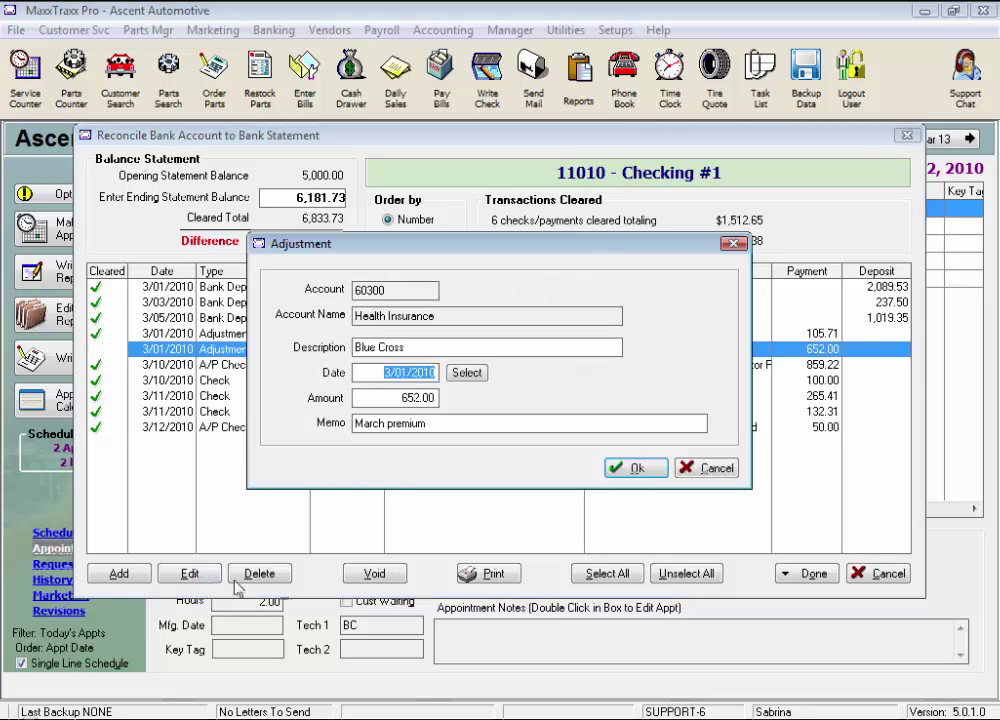
left_click(381, 396)
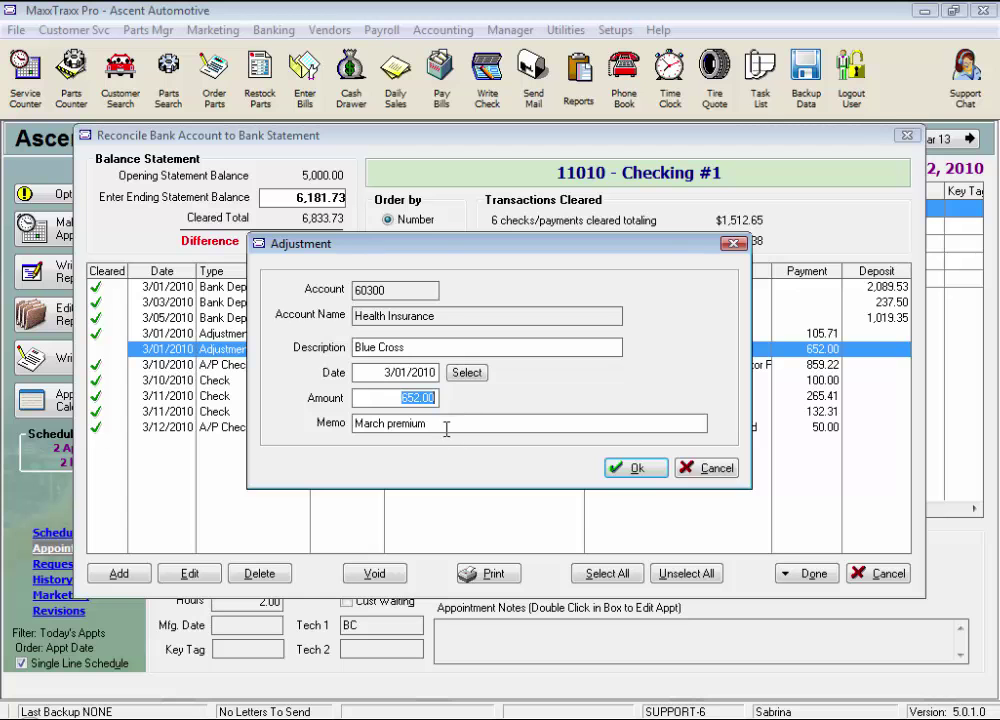
left_click(659, 477)
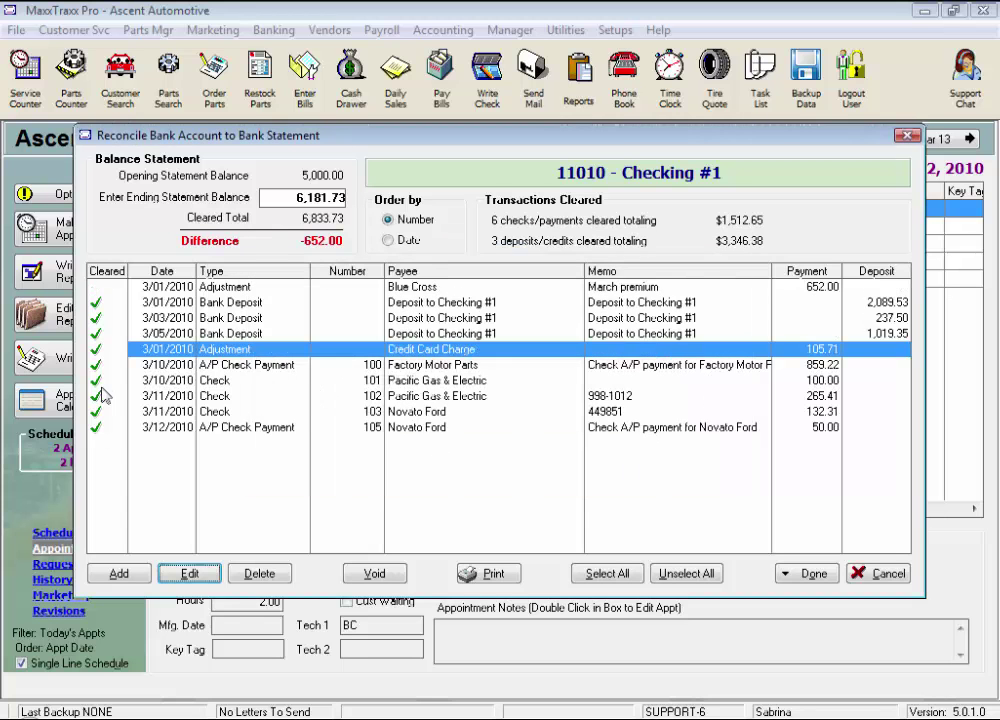
left_click(97, 288)
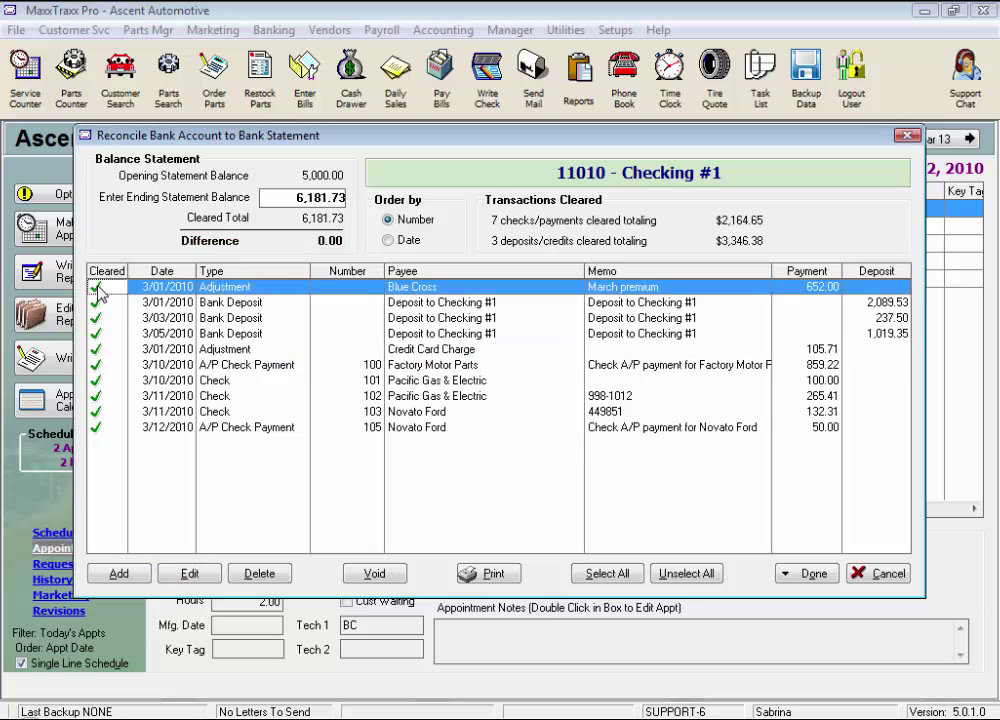
left_click(207, 411)
Review check 103 to Novato Ford in the Write a Check form and close it unchanged.
left_click(212, 577)
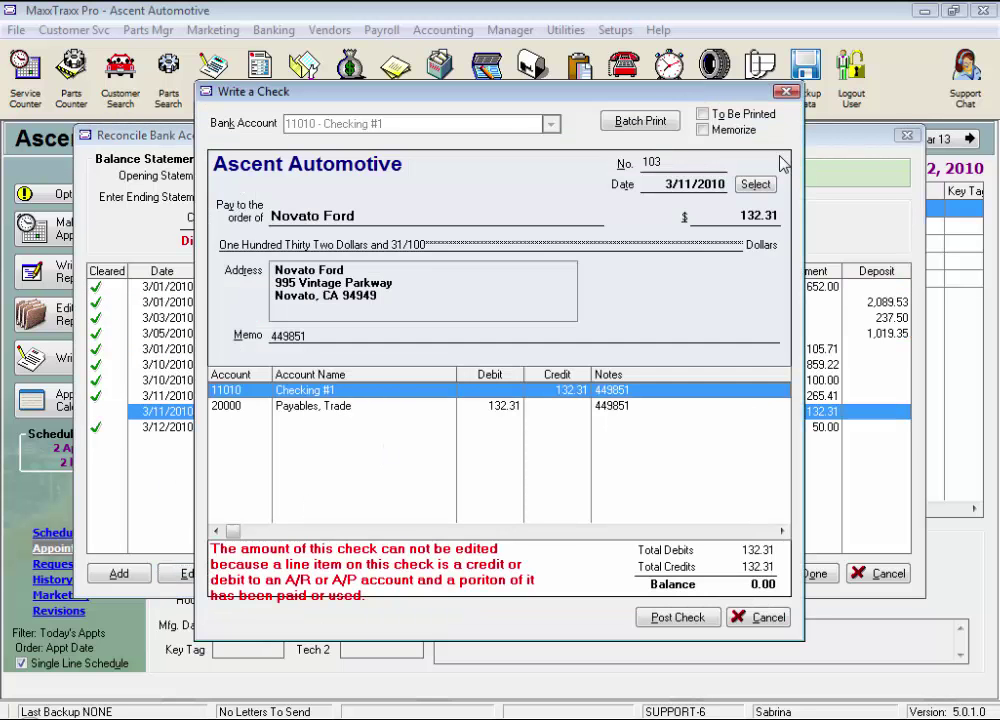
left_click(733, 185)
key("shift+Tab")
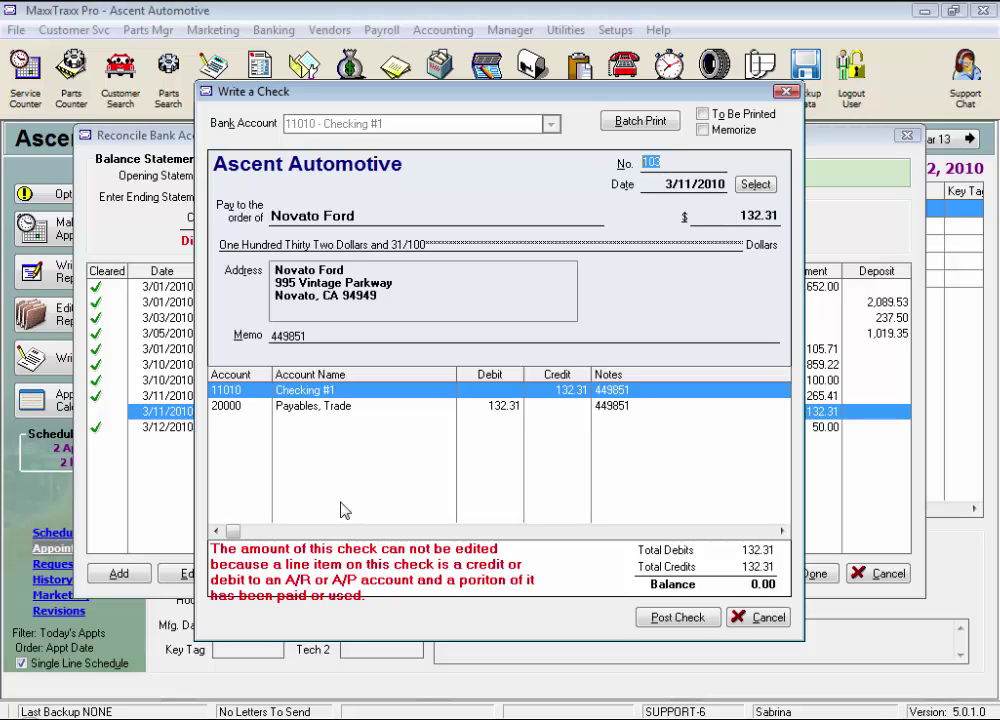
left_click(339, 417)
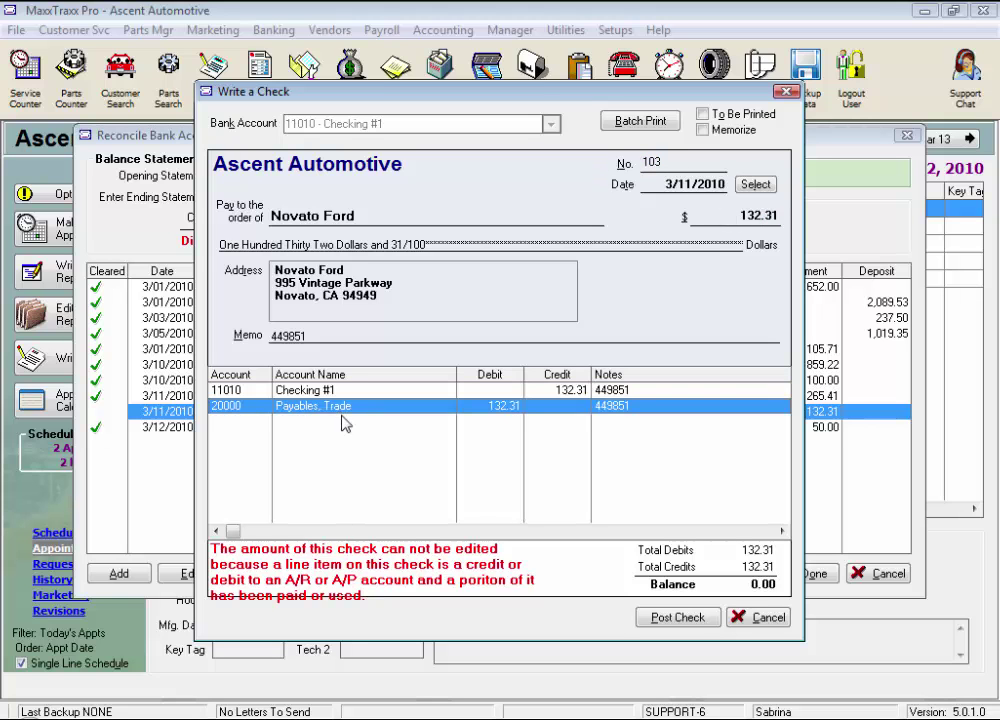
left_click(757, 618)
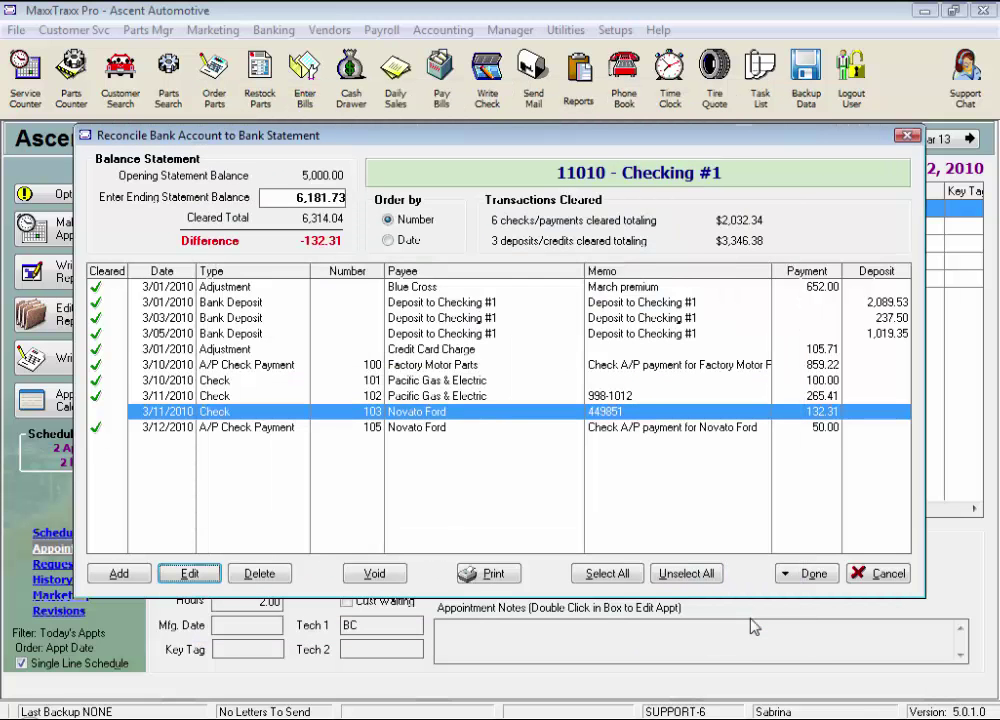
left_click(99, 413)
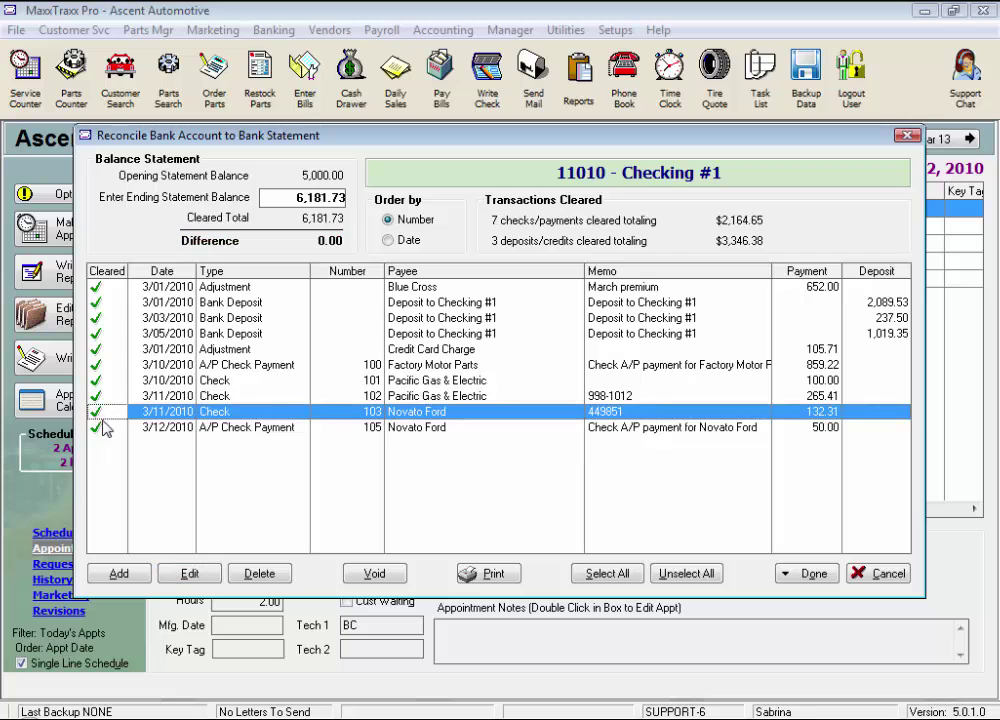
left_click(175, 431)
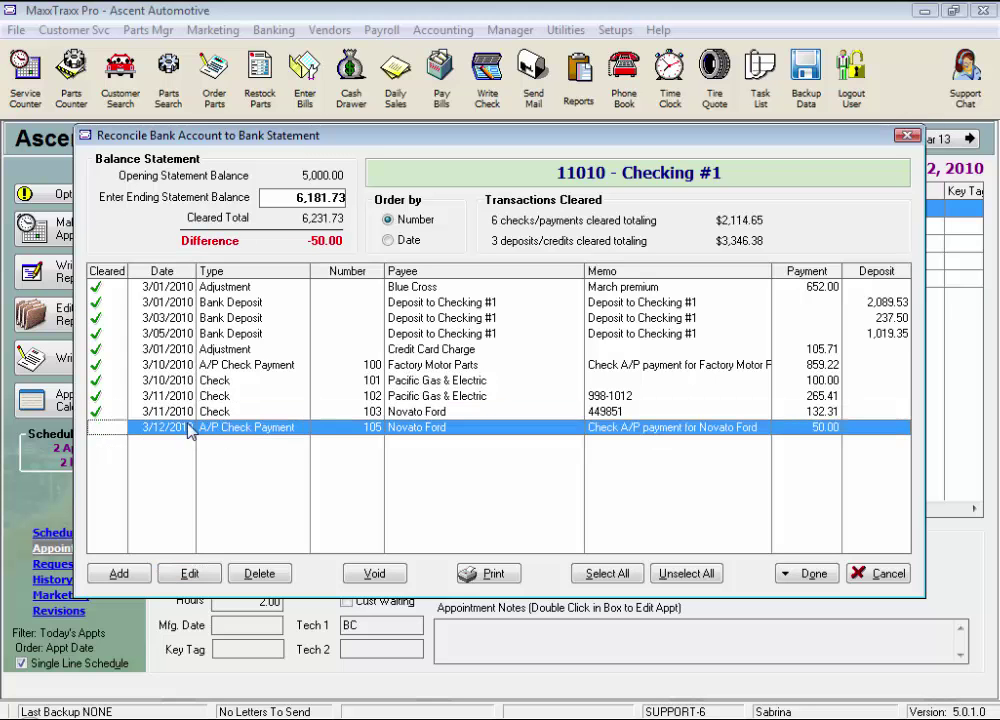
left_click(200, 574)
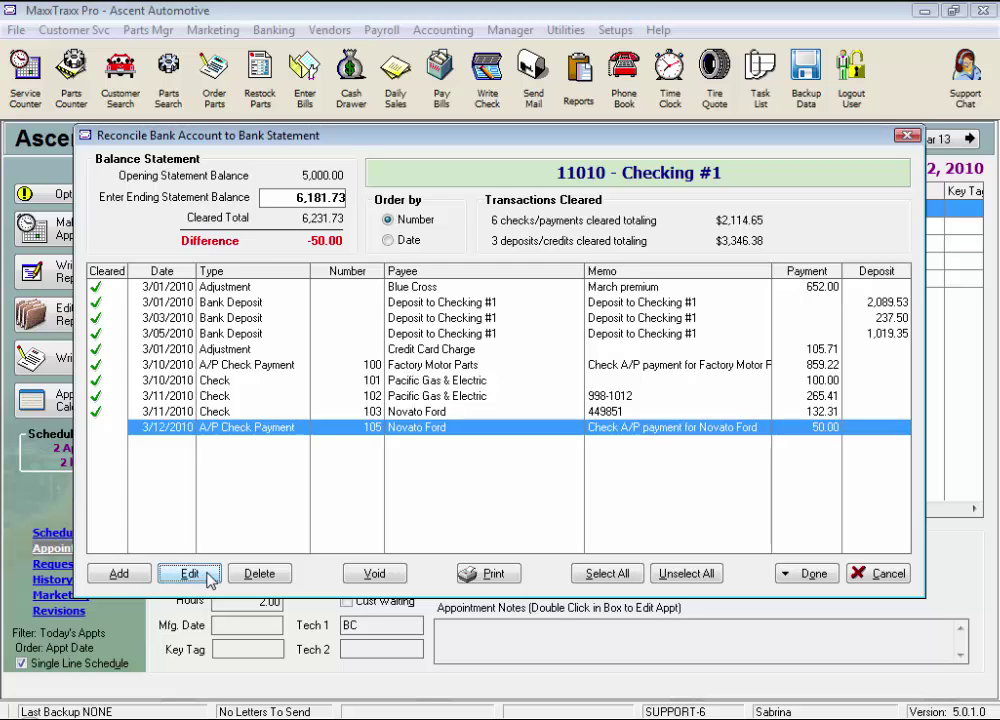
left_click(97, 428)
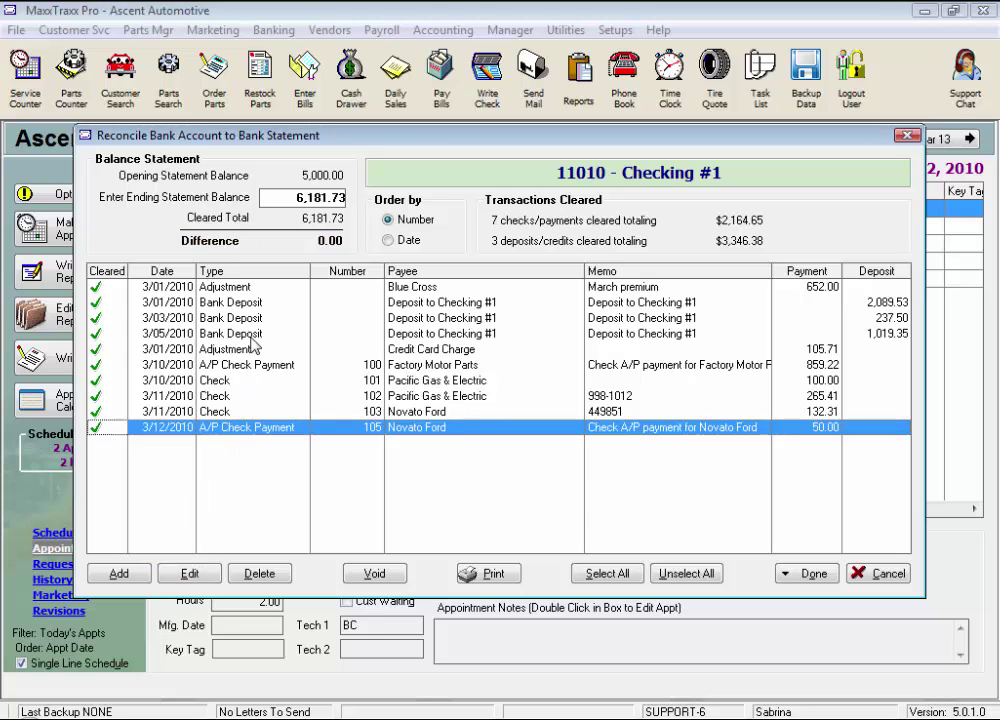
left_click(108, 335)
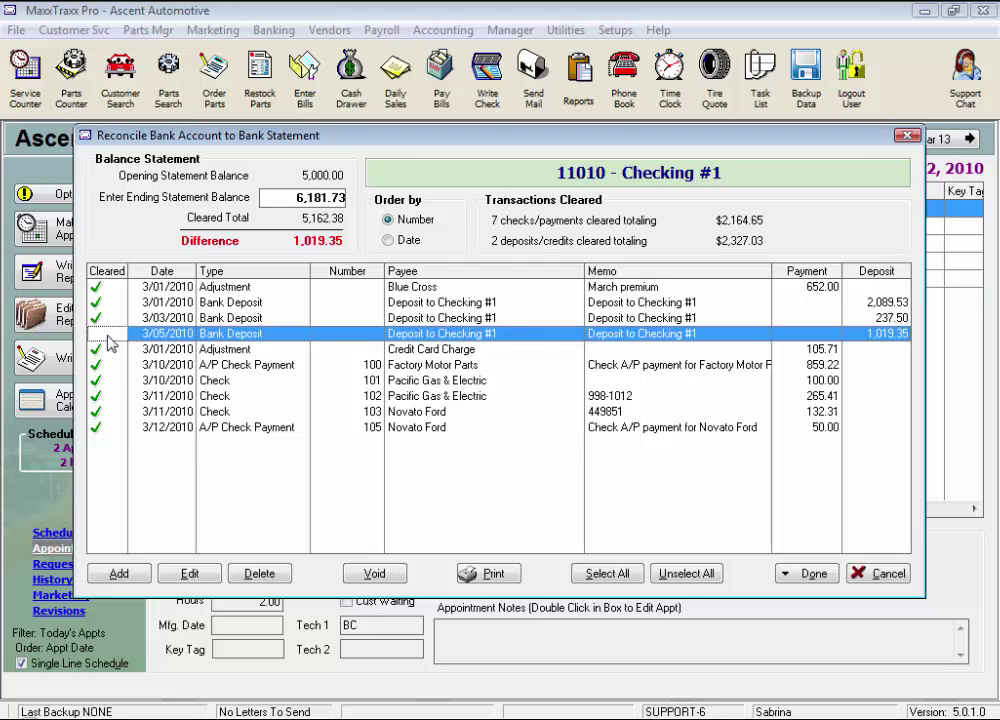
left_click(108, 335)
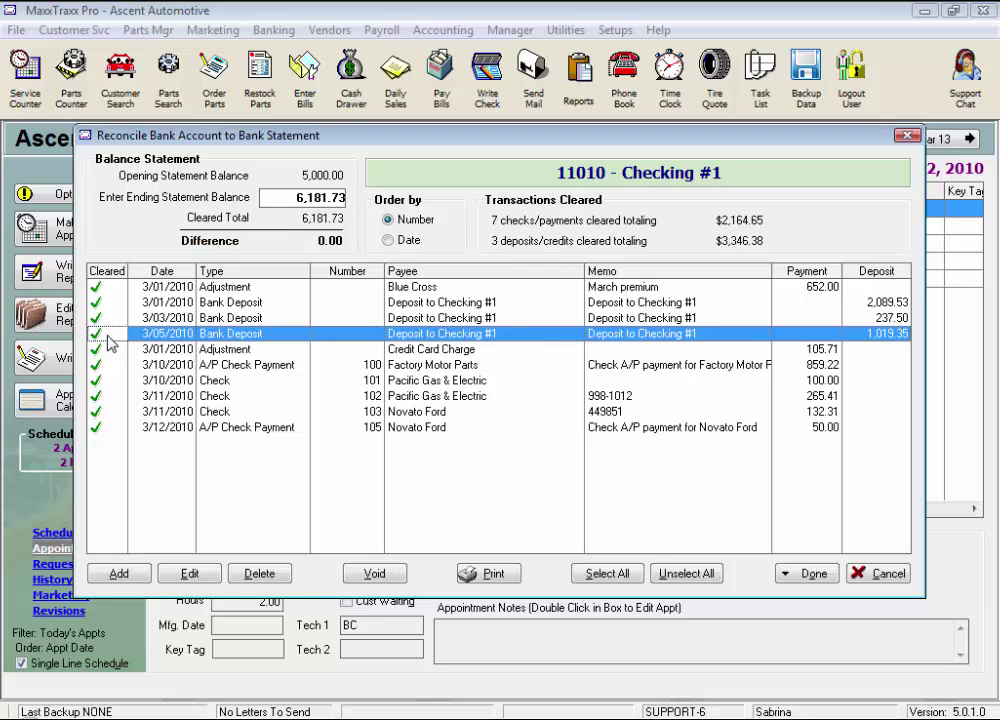
Start and abandon a new bank deposit, then remove every cleared mark from the reconciliation.
left_click(146, 574)
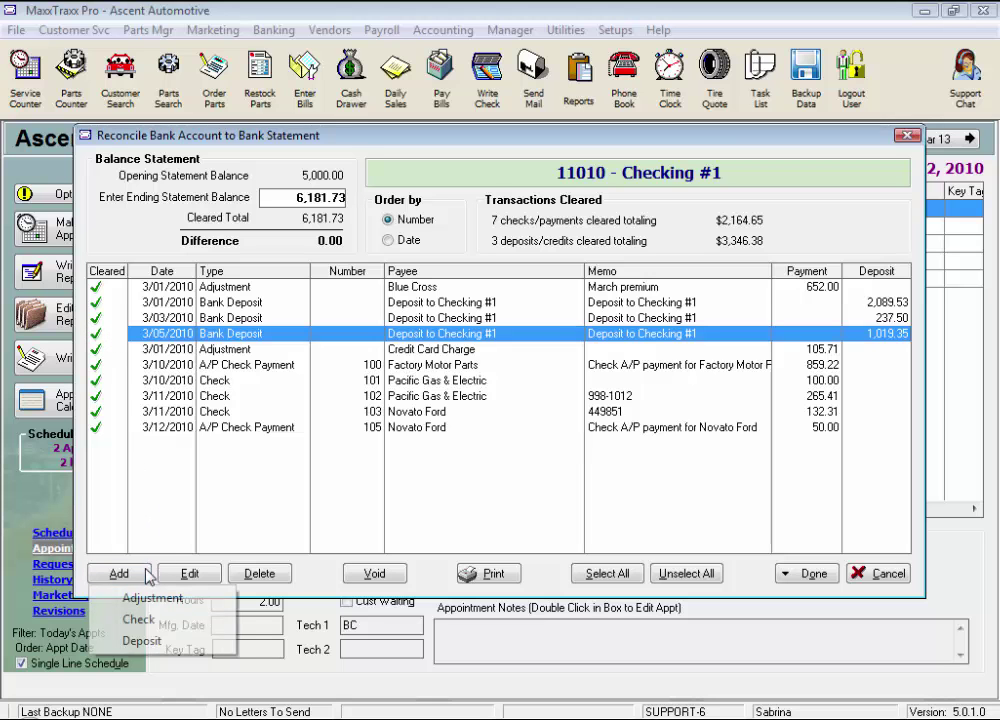
left_click(142, 640)
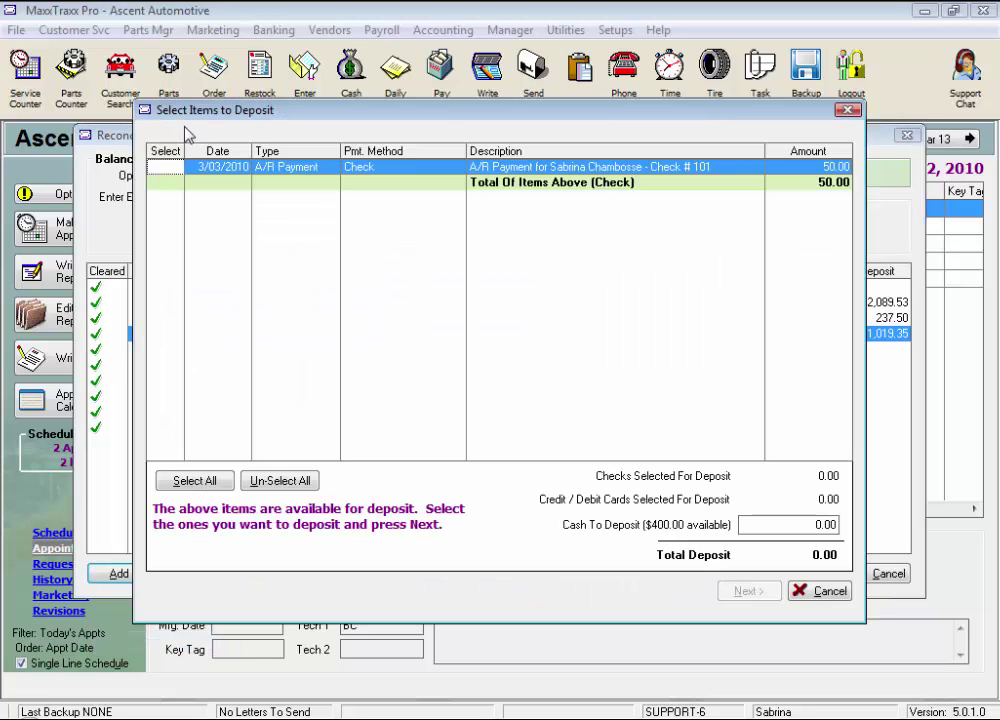
left_click(842, 597)
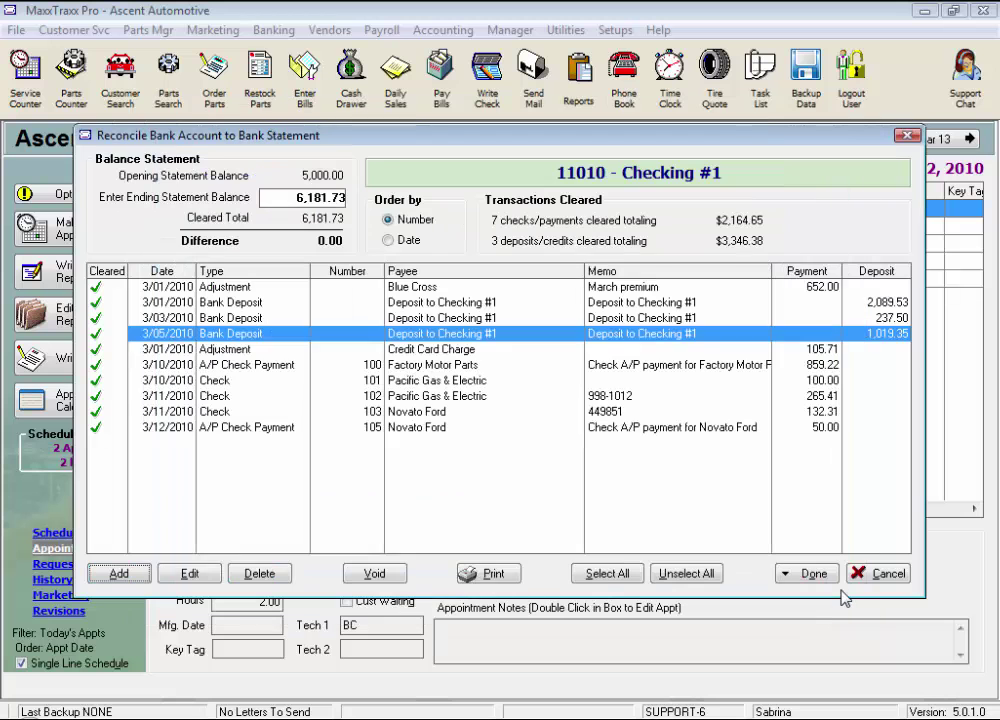
left_click(572, 573)
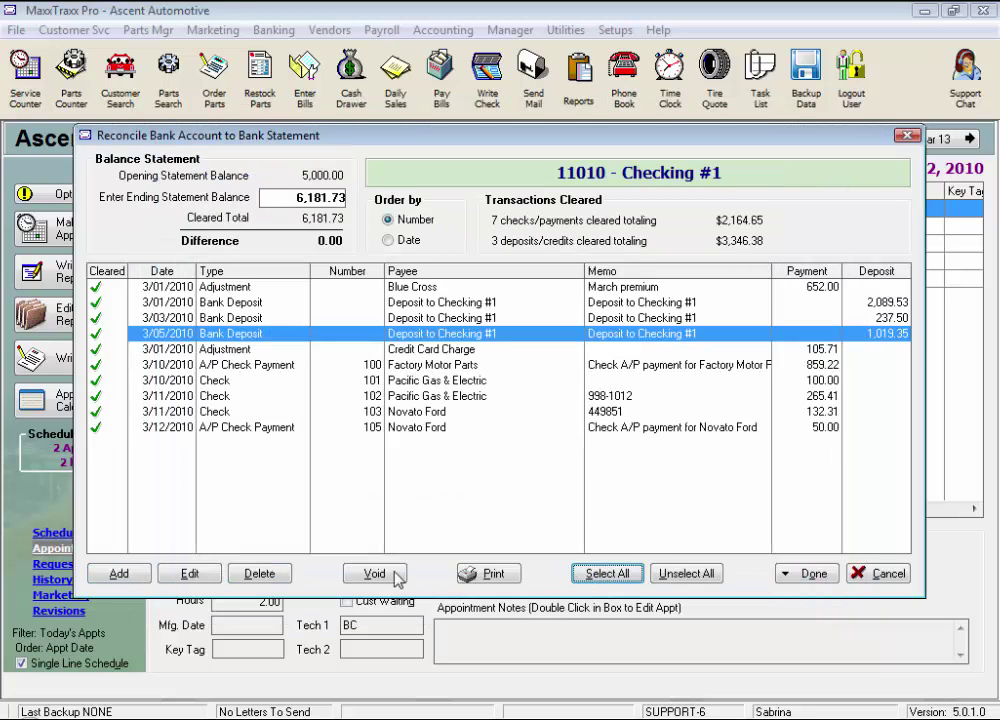
left_click(687, 574)
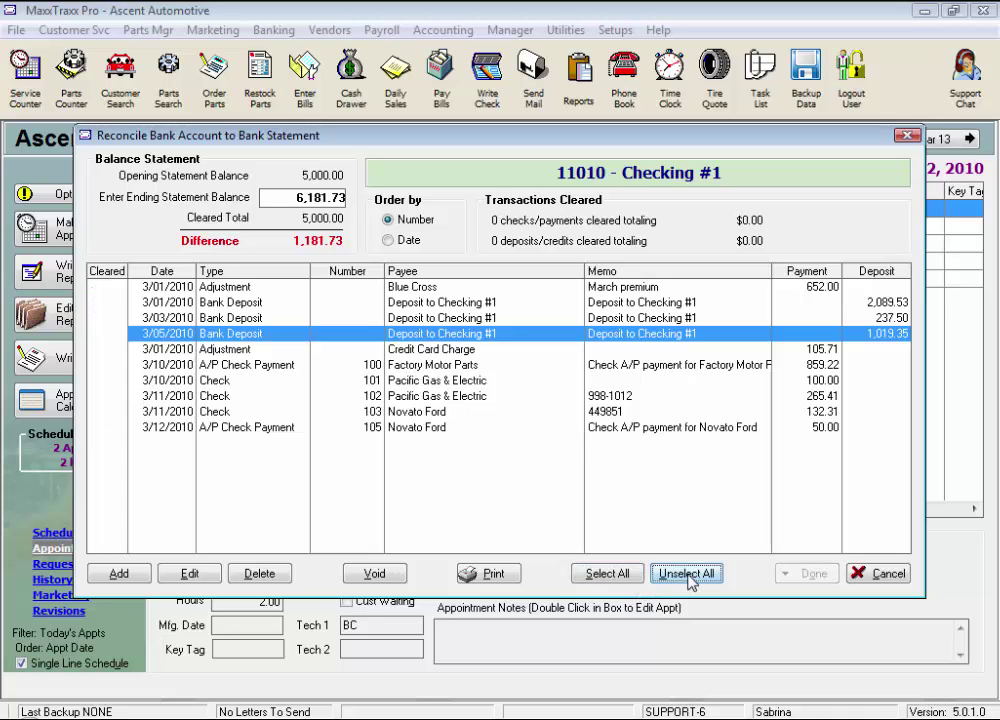
Mark checks 100, 101, 102, 103 and 105 as cleared, leaving a 2,588.67 difference.
left_click(100, 365)
left_click(100, 381)
left_click(97, 400)
left_click(97, 411)
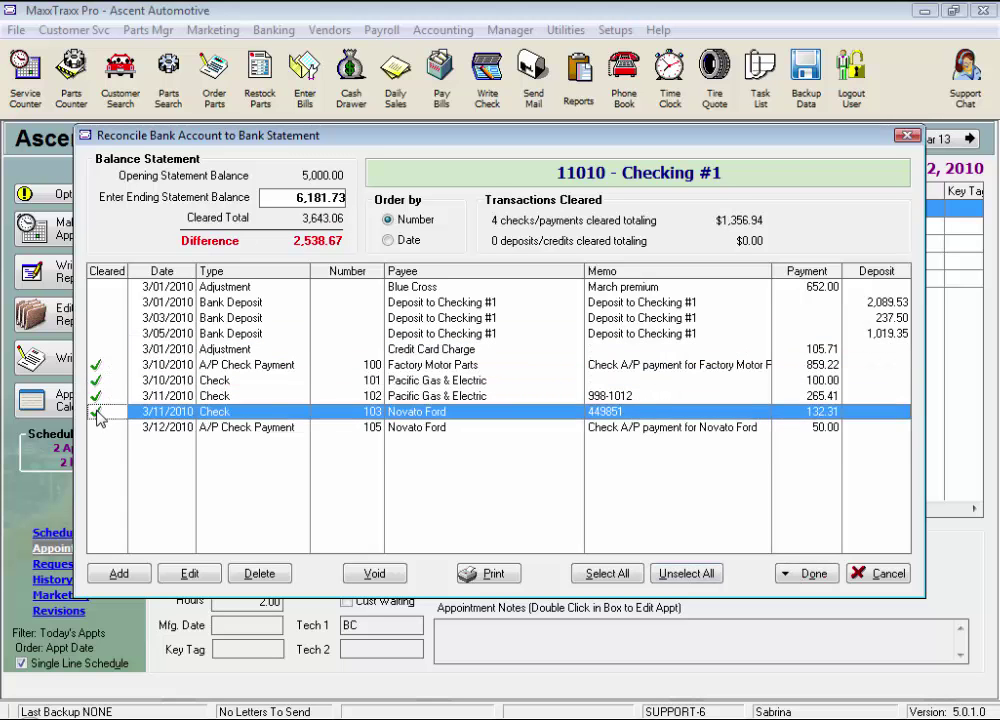
left_click(97, 427)
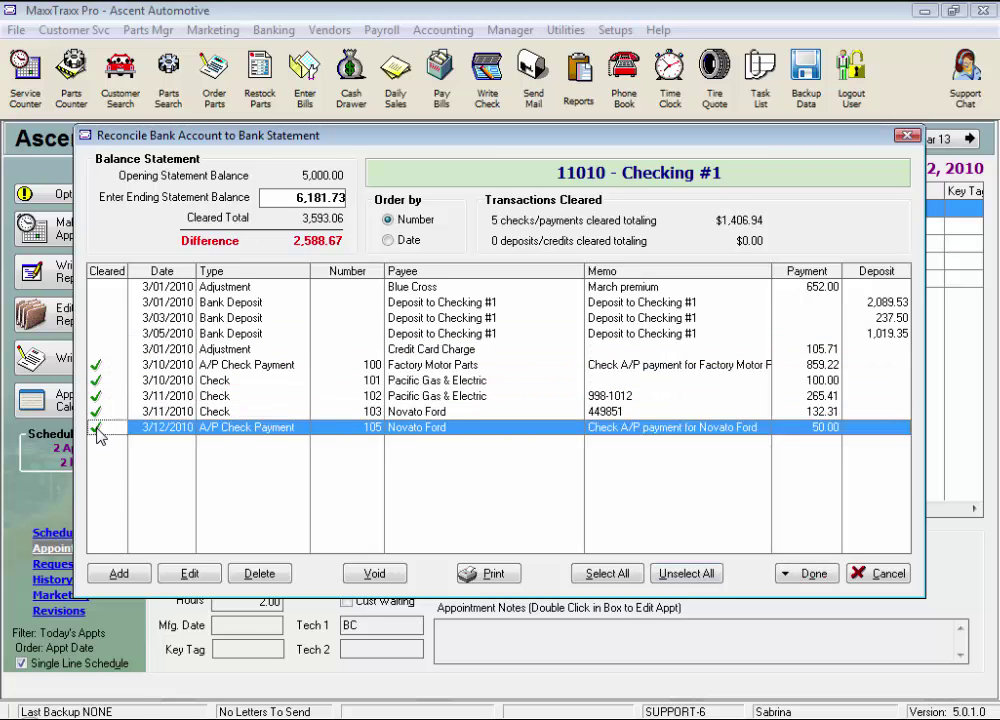
left_click(815, 575)
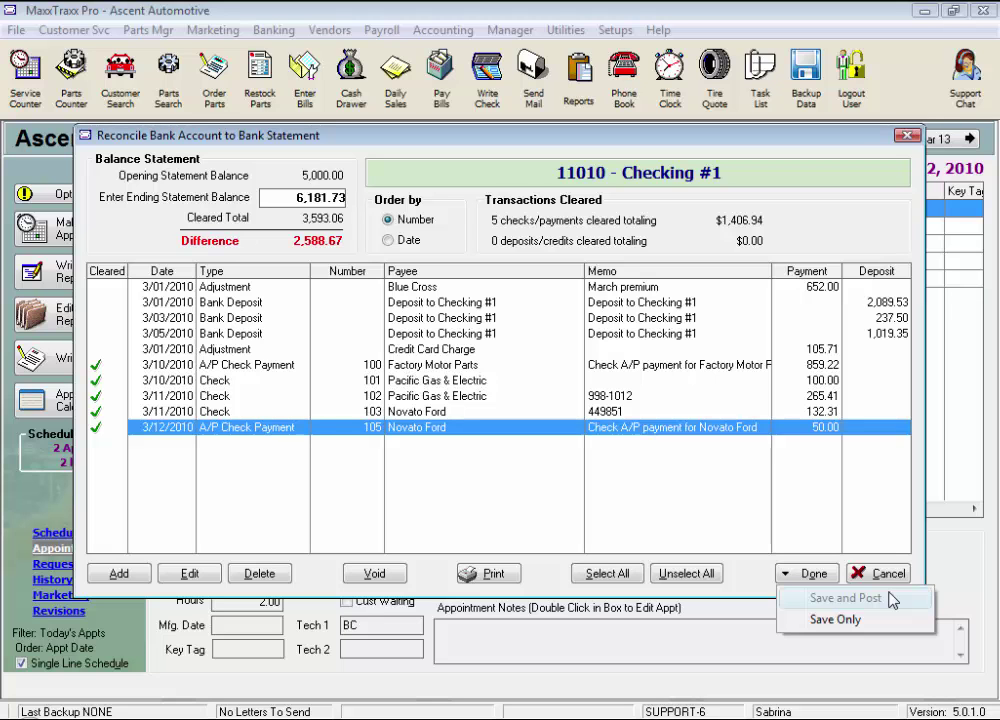
Clear all transactions, then save and post the reconciliation with closing date 3/12/2010.
left_click(629, 575)
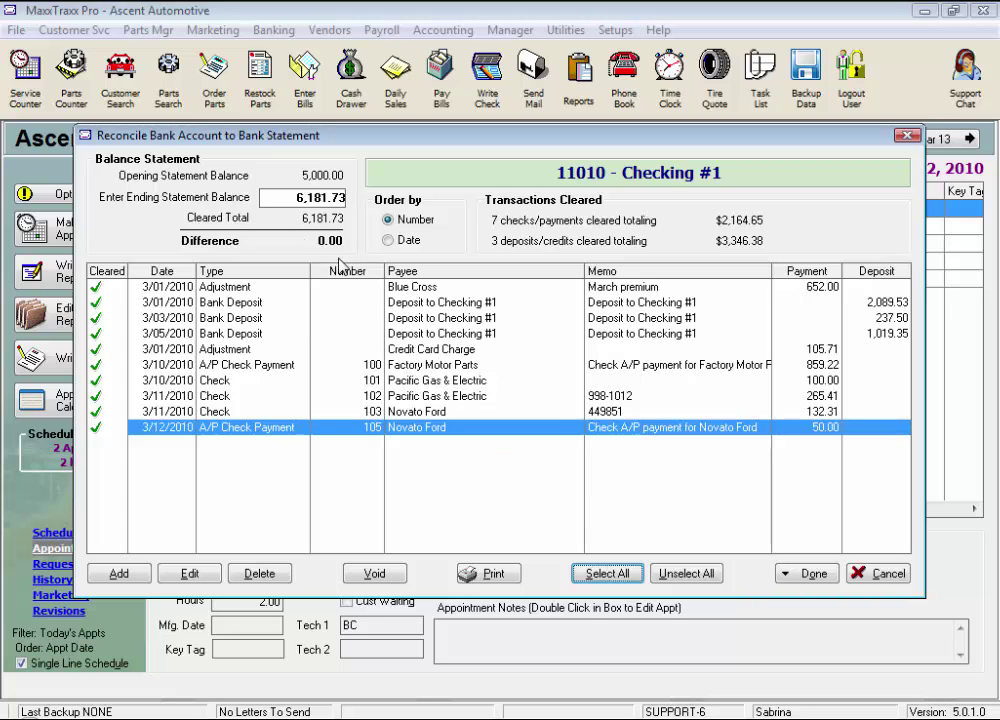
left_click(817, 575)
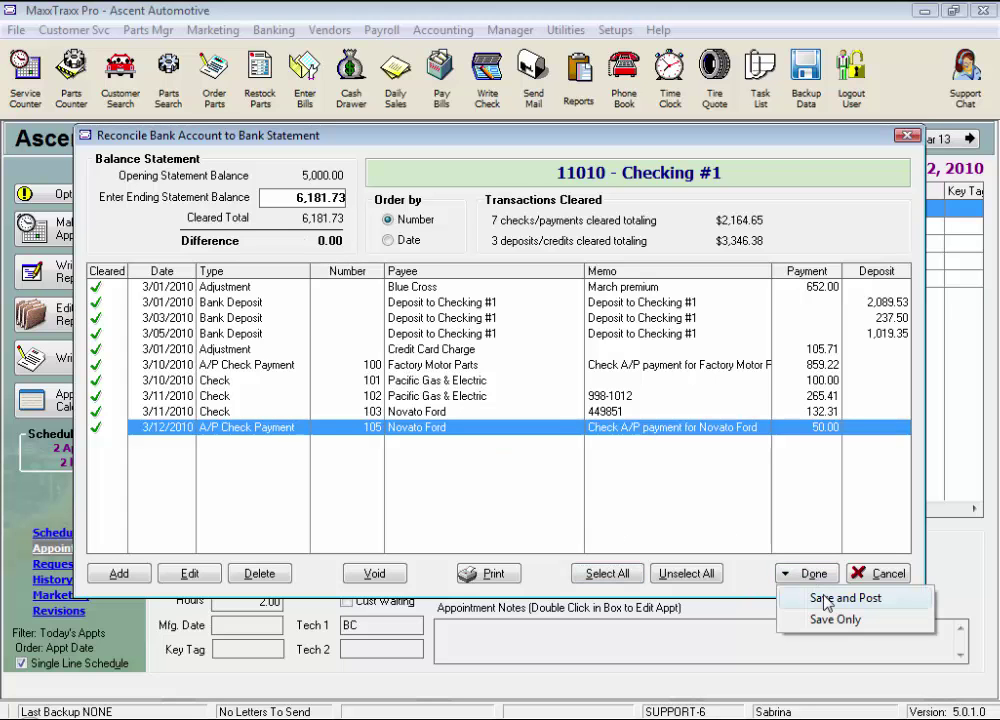
left_click(876, 602)
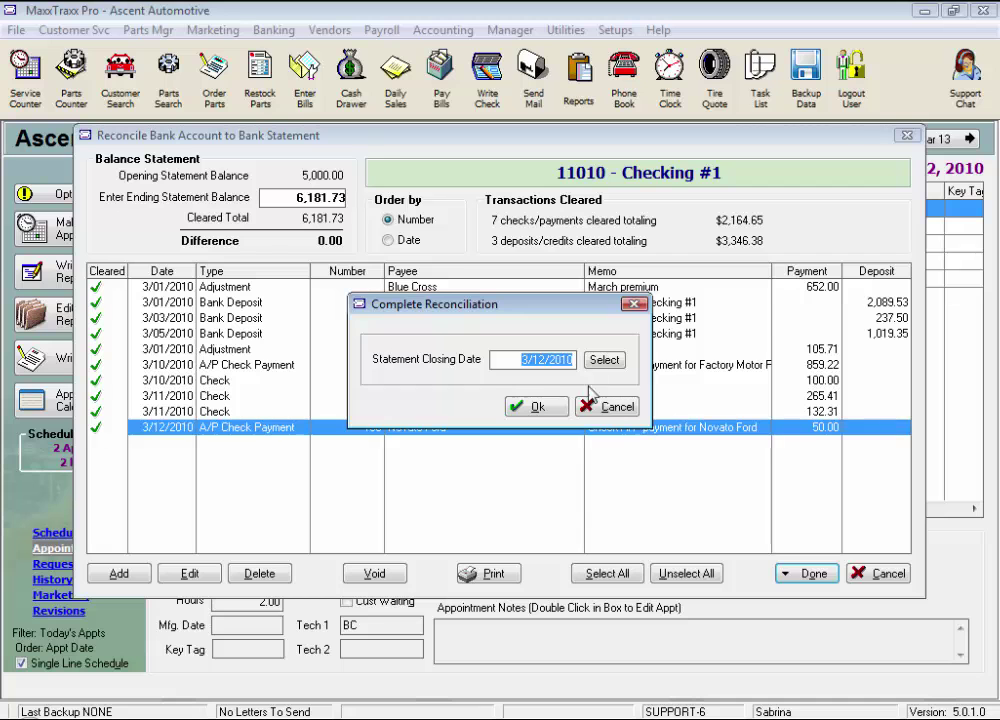
left_click(555, 407)
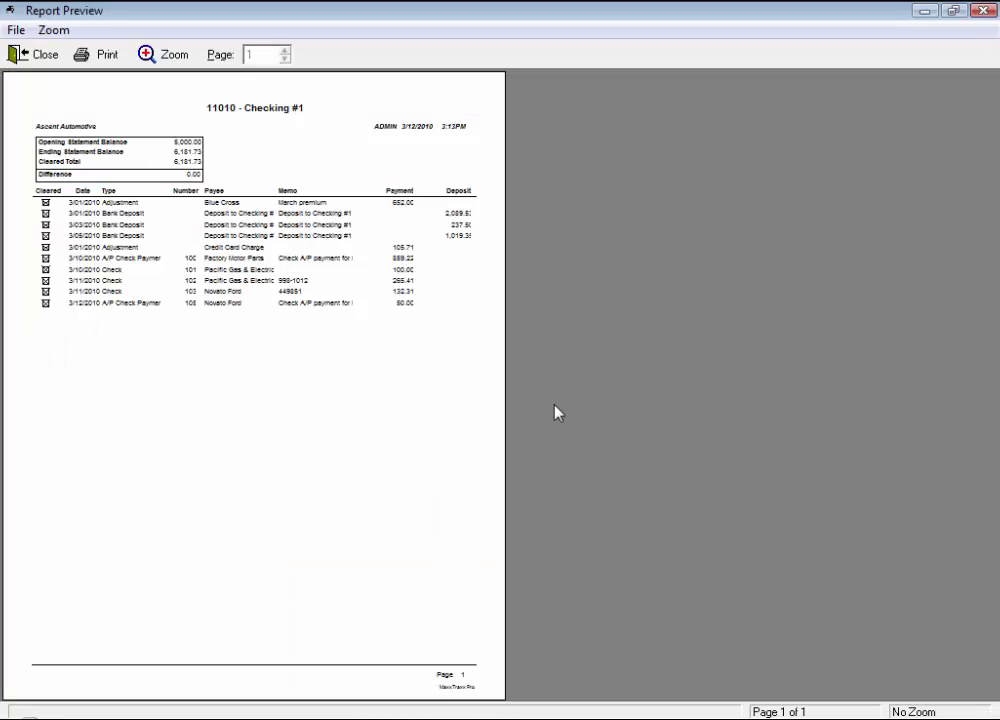
View the Checking #1 reconciliation report at page width, then close the preview.
left_click(120, 150)
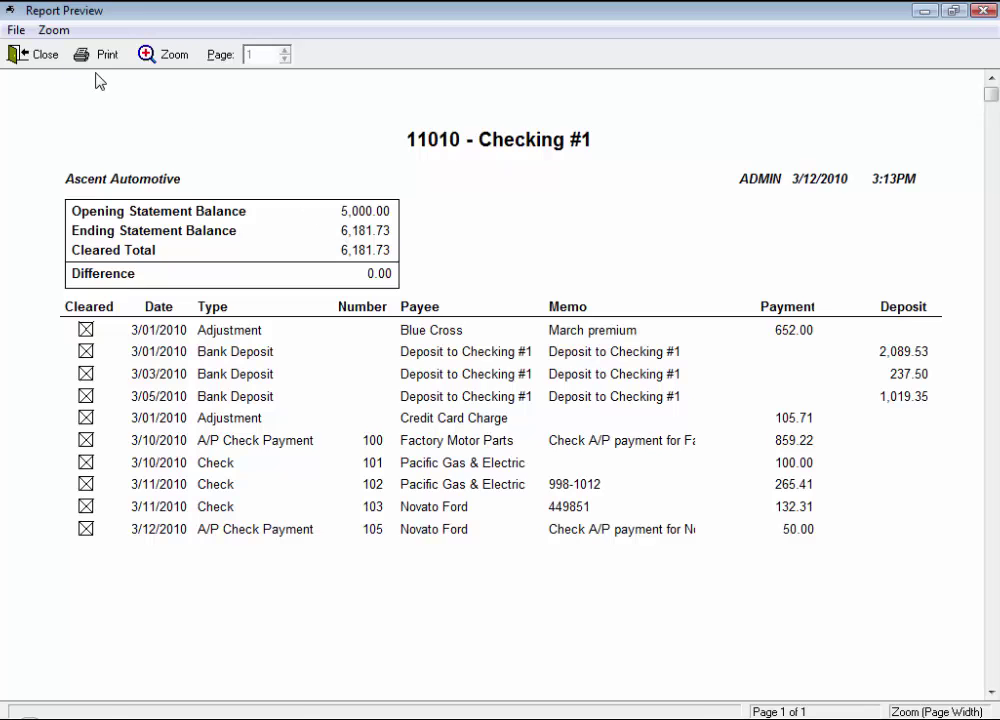
left_click(44, 55)
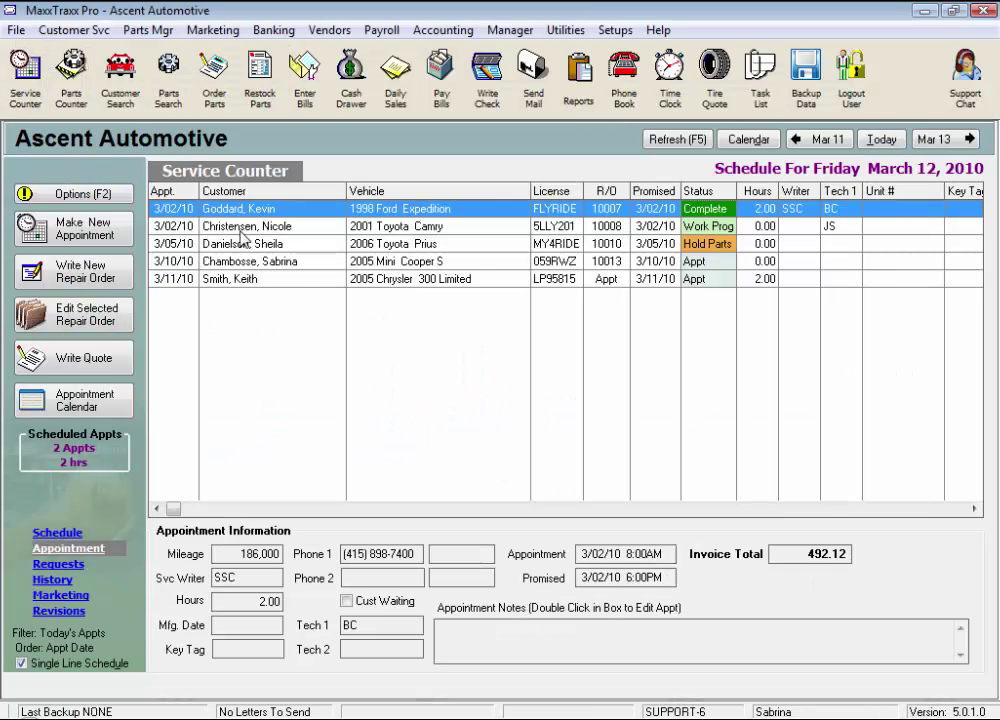